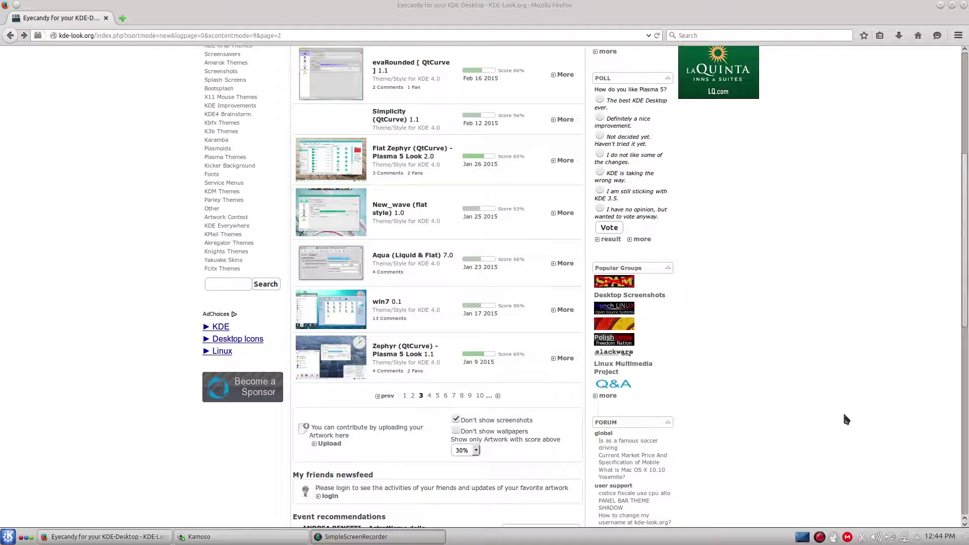
Scroll page 3 of the KDE 4 theme listing to the Zephyr (QtCurve) - Plasma 5 Look entry.
scroll(846, 414, "up", 3)
scroll(846, 414, "up", 1)
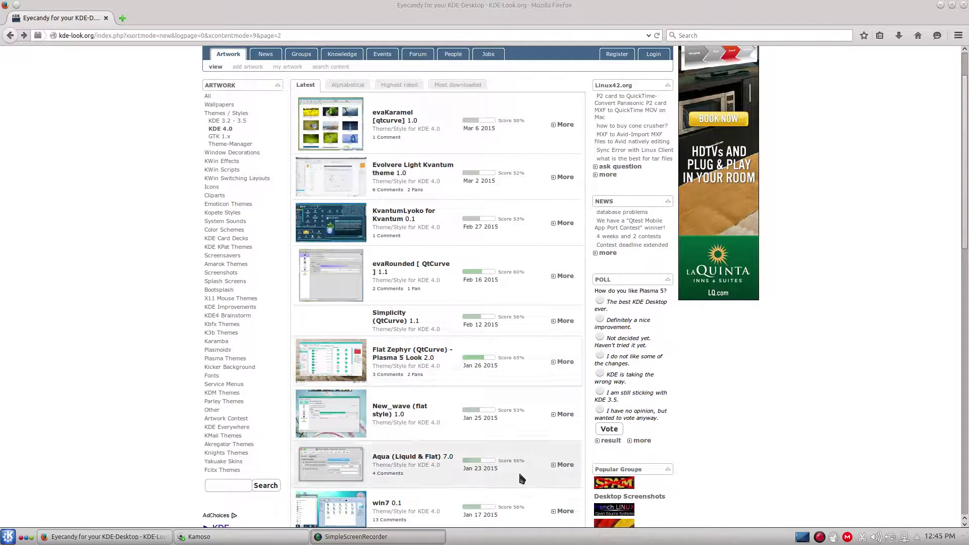
scroll(520, 475, "down", 5)
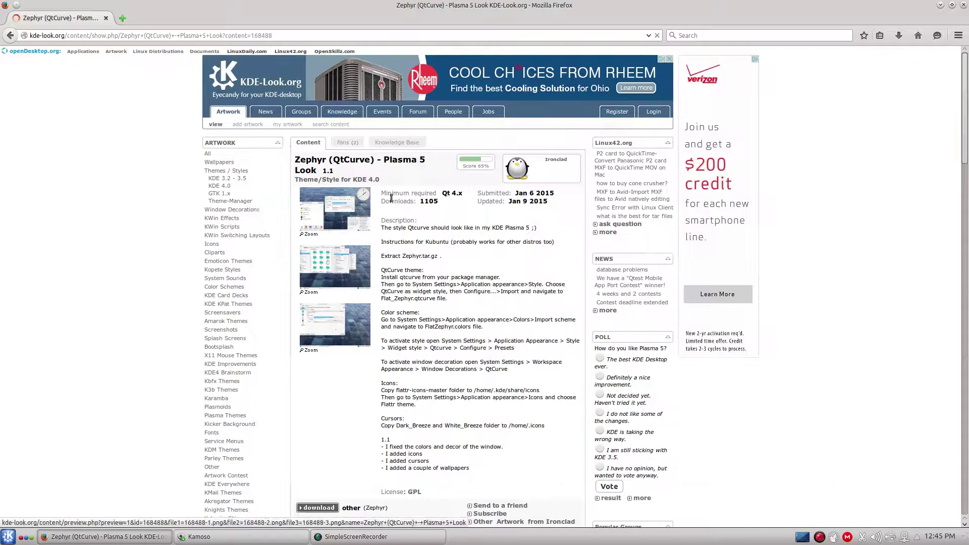
Scroll down the Zephyr (QtCurve) page to read its installation instructions.
scroll(498, 323, "down", 2)
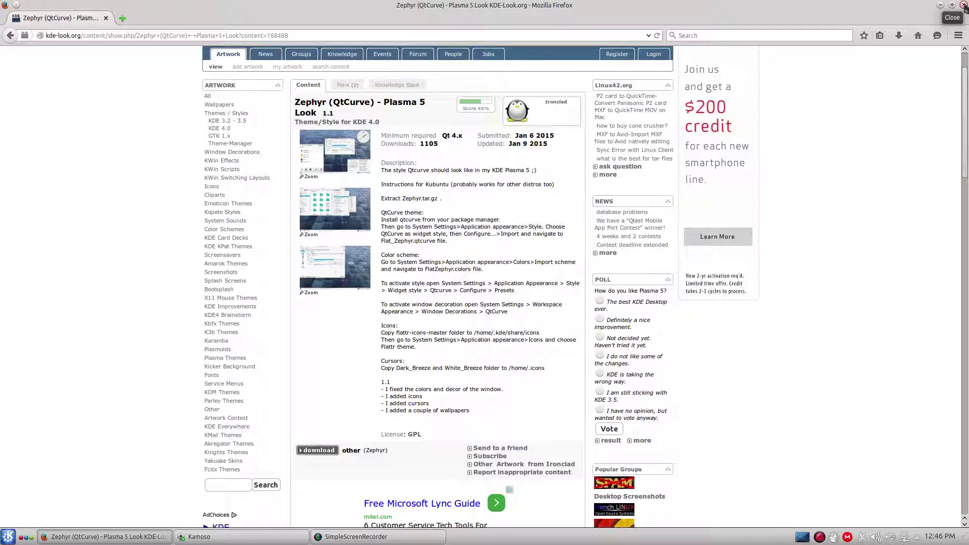
Close Firefox and launch System Settings from the Kickoff favourites.
left_click(963, 5)
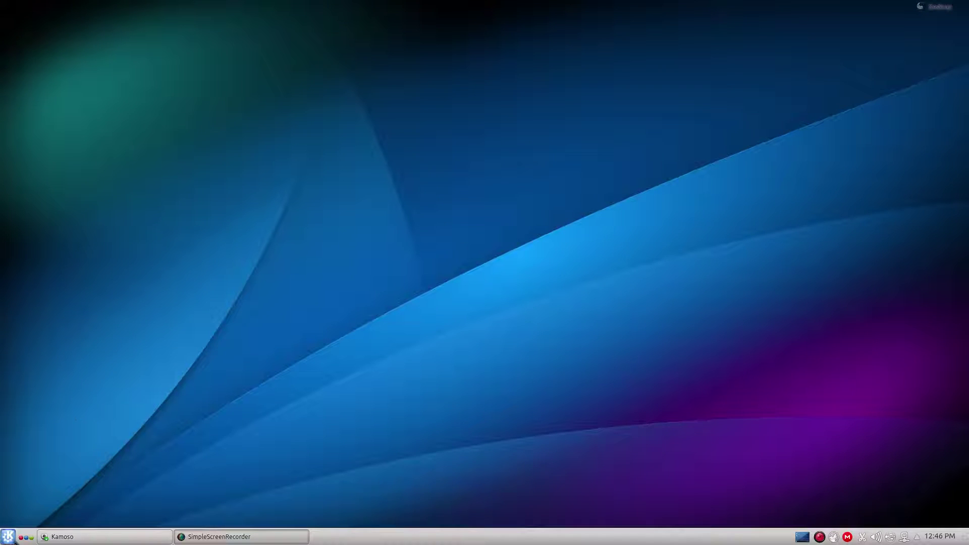
left_click(14, 539)
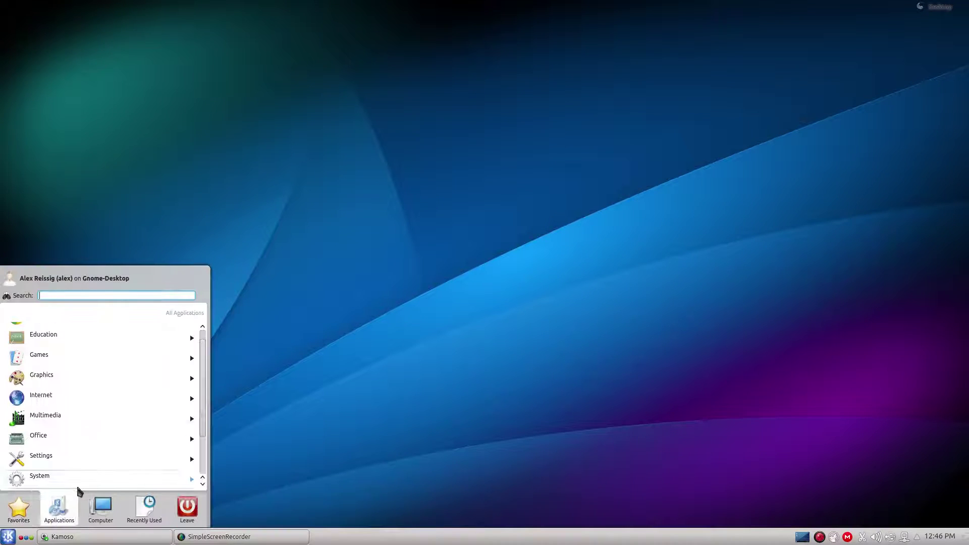
left_click(18, 507)
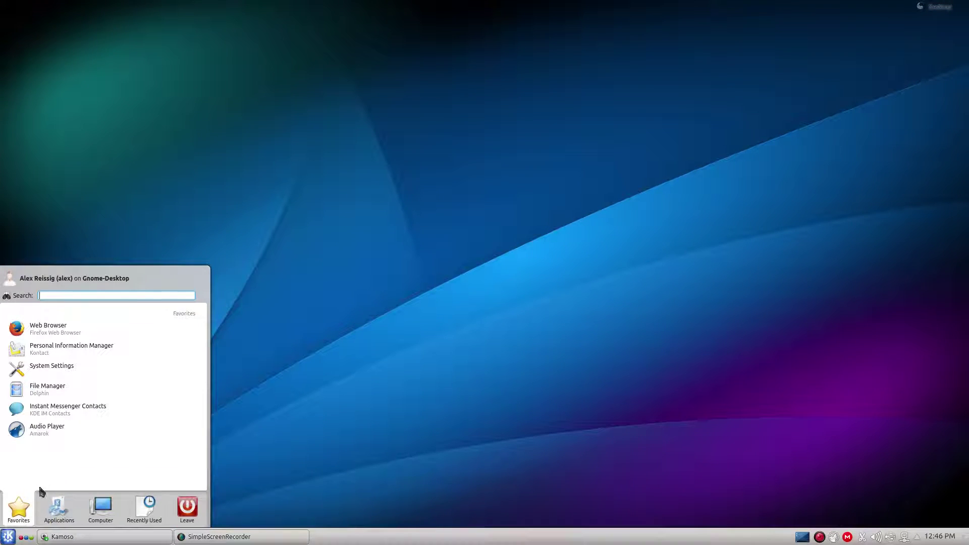
left_click(42, 375)
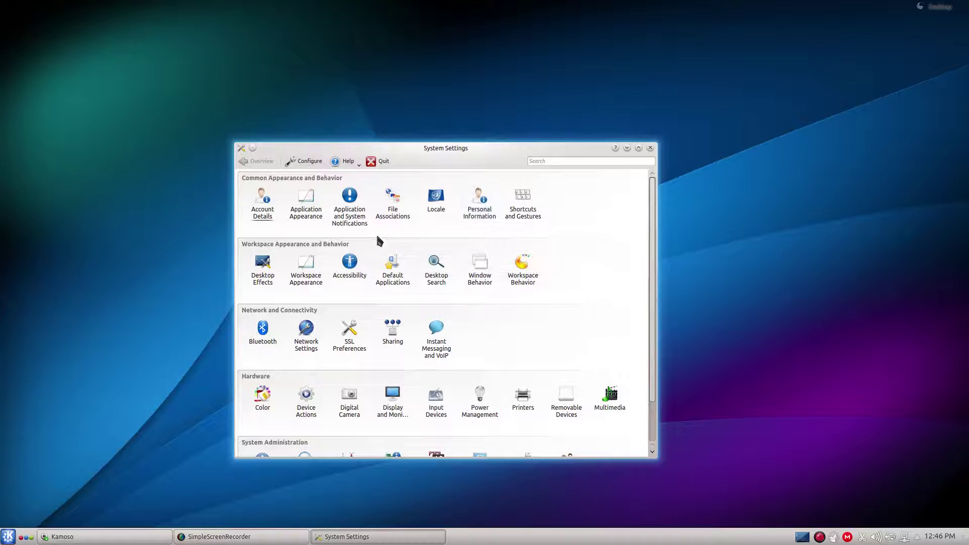
Select QtCurve as the widget style under Application Appearance.
left_click(308, 207)
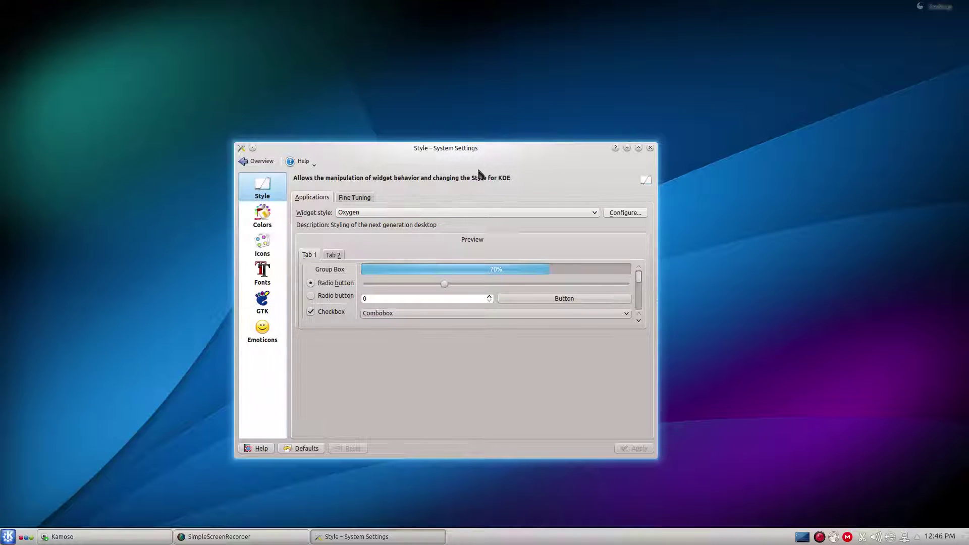
left_click(258, 162)
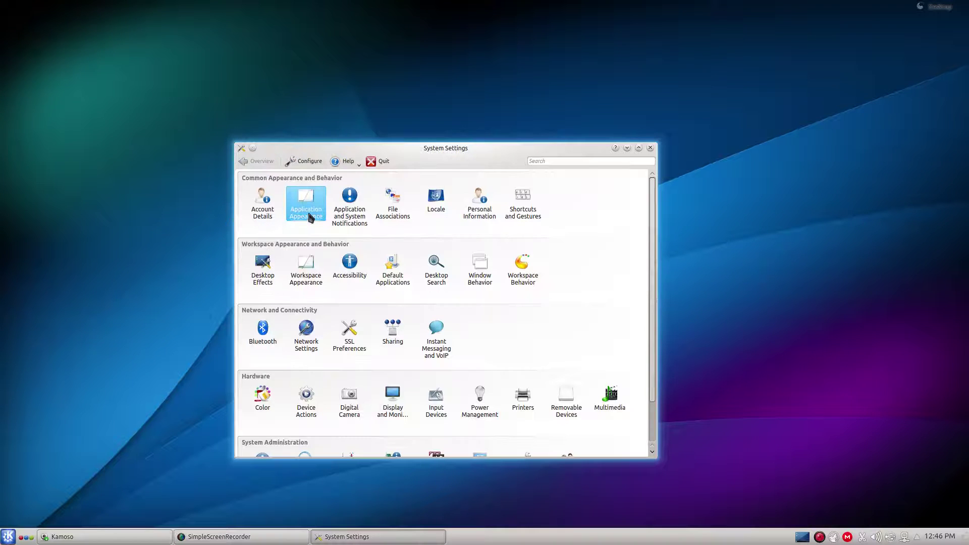
left_click(298, 205)
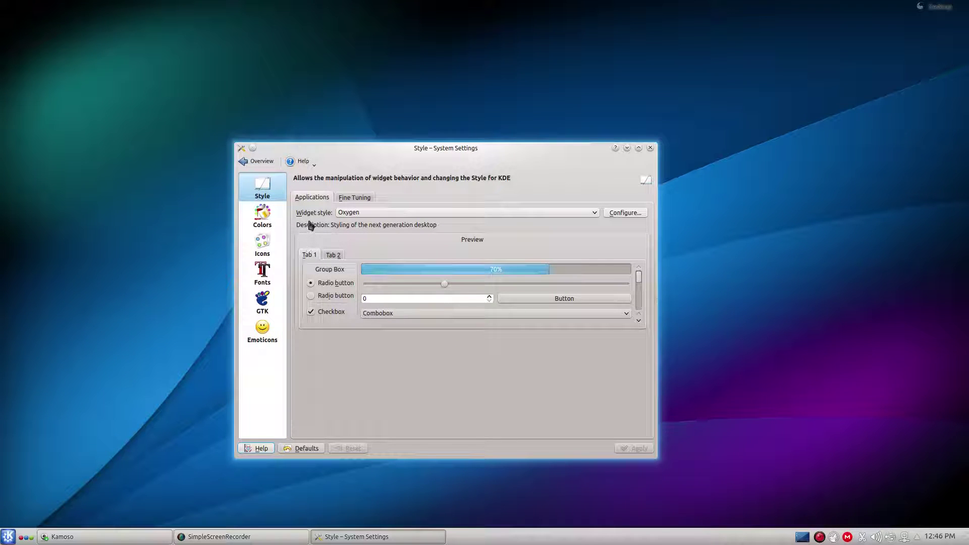
left_click(595, 210)
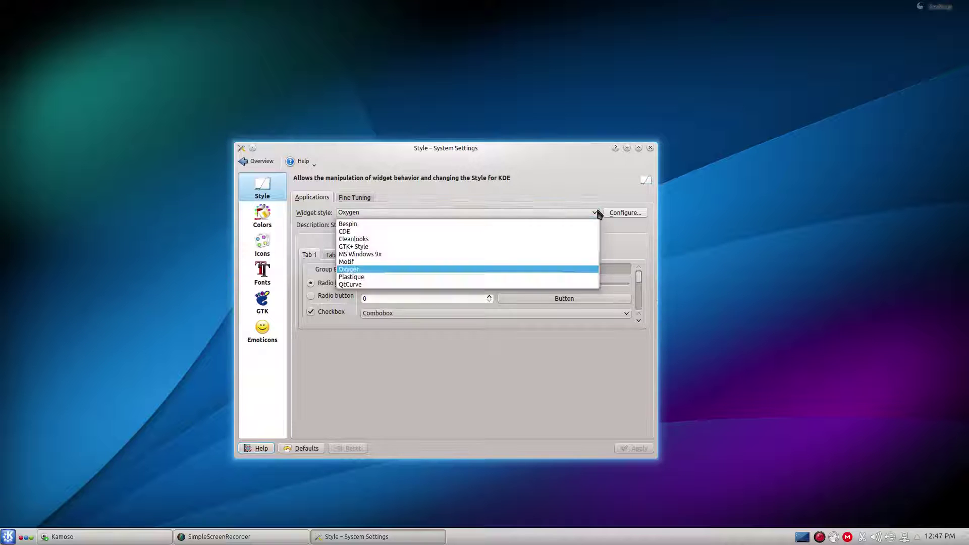
left_click(418, 285)
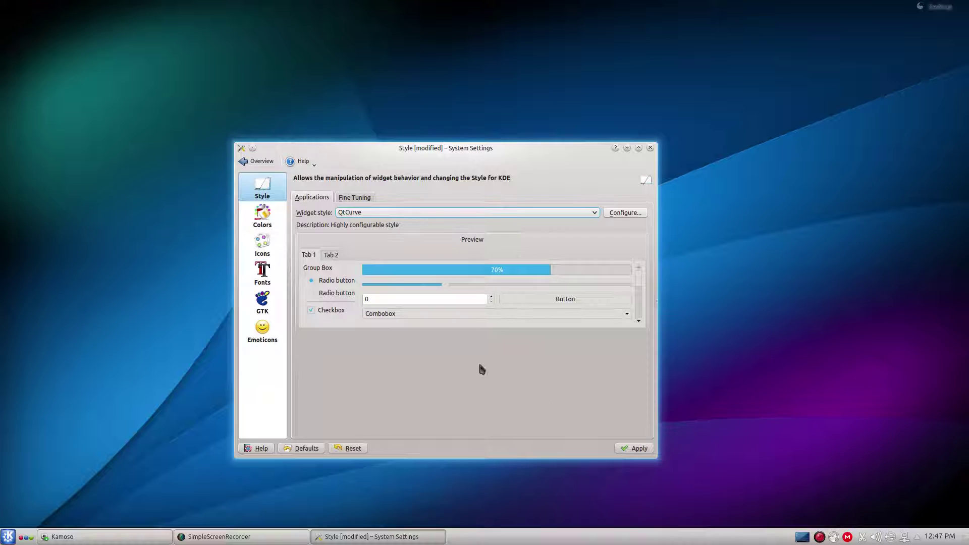
Set graphical effects to High display resolution and Very High CPU, then apply.
left_click(356, 200)
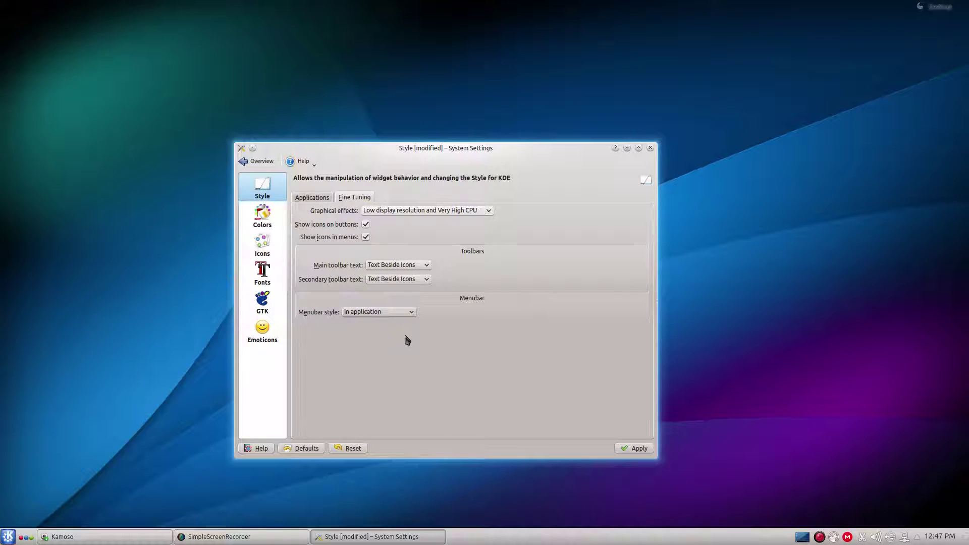
left_click(489, 210)
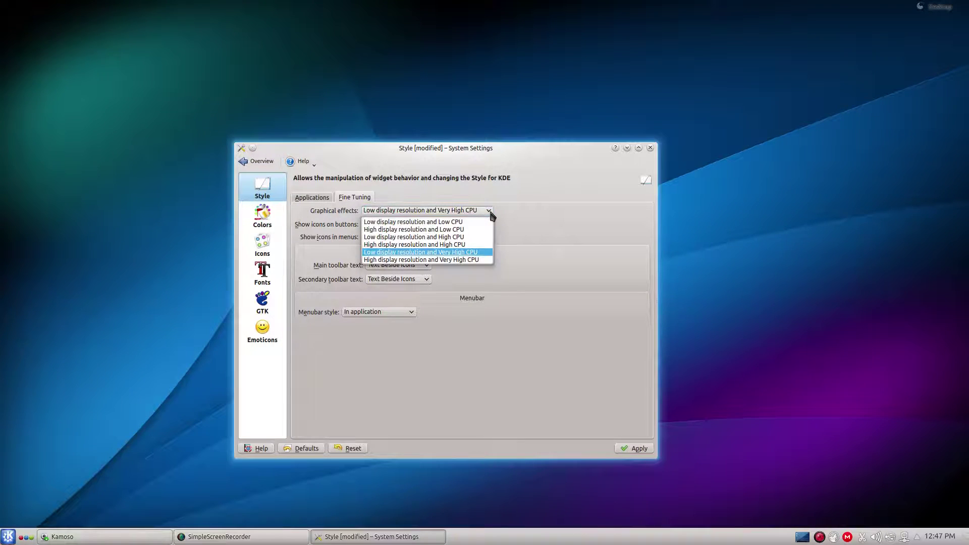
left_click(479, 259)
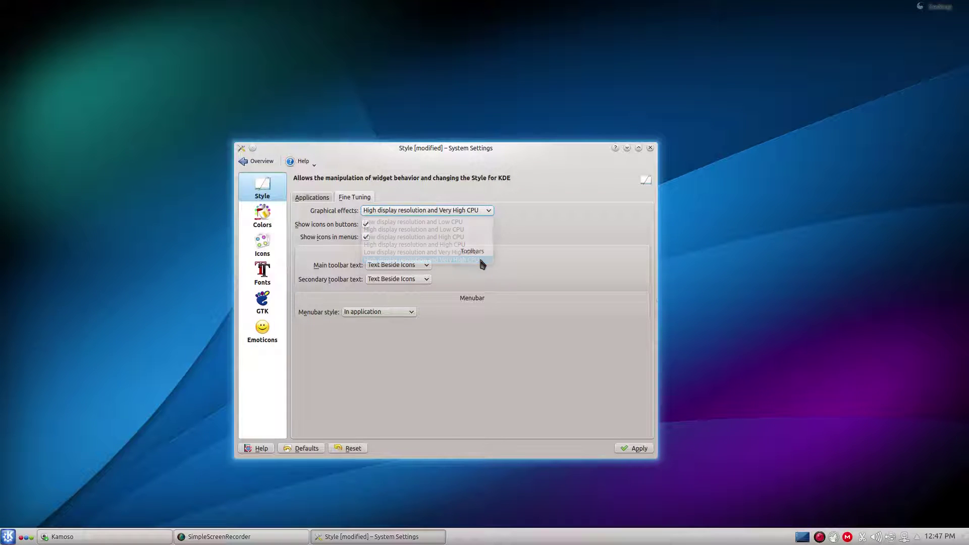
left_click(638, 448)
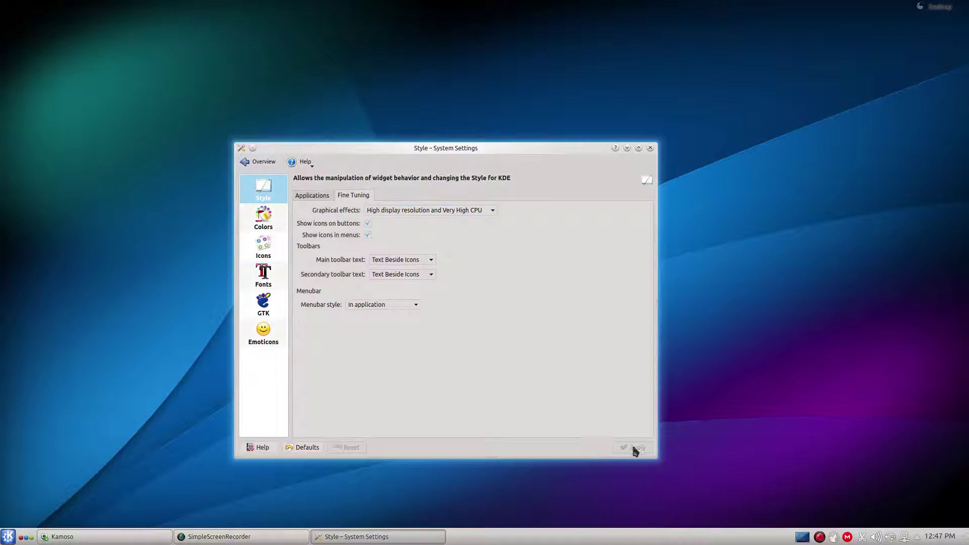
left_click(311, 197)
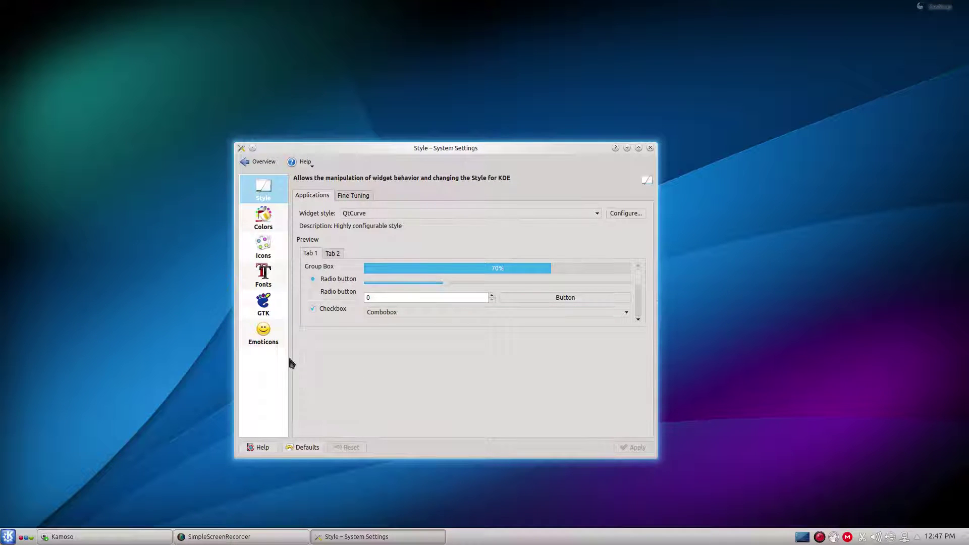
Apply the Zephyr.colors colour scheme.
left_click(264, 220)
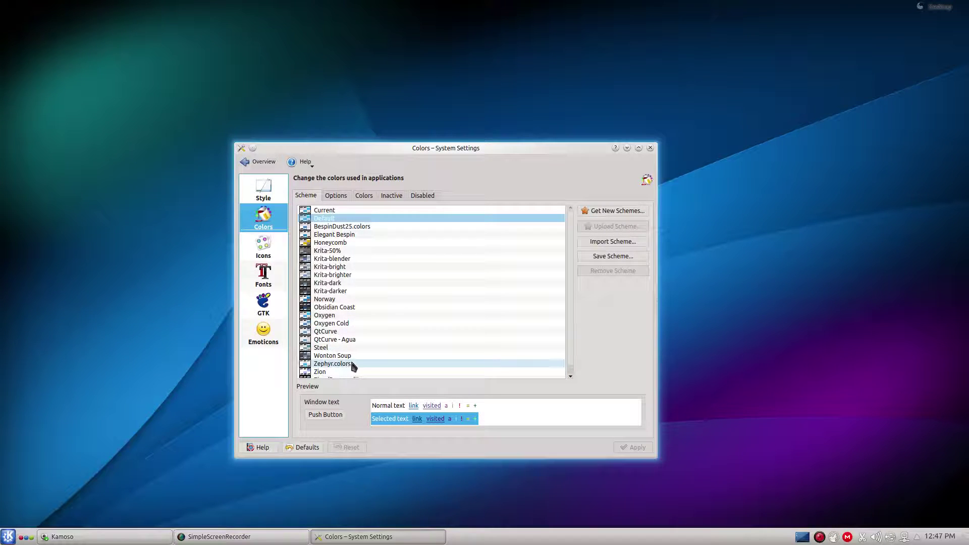
left_click(366, 364)
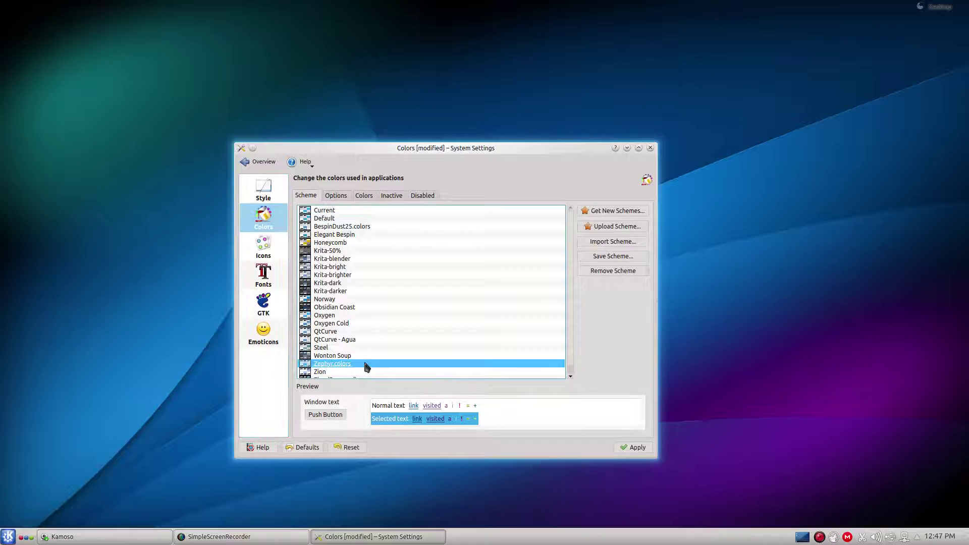
left_click(632, 448)
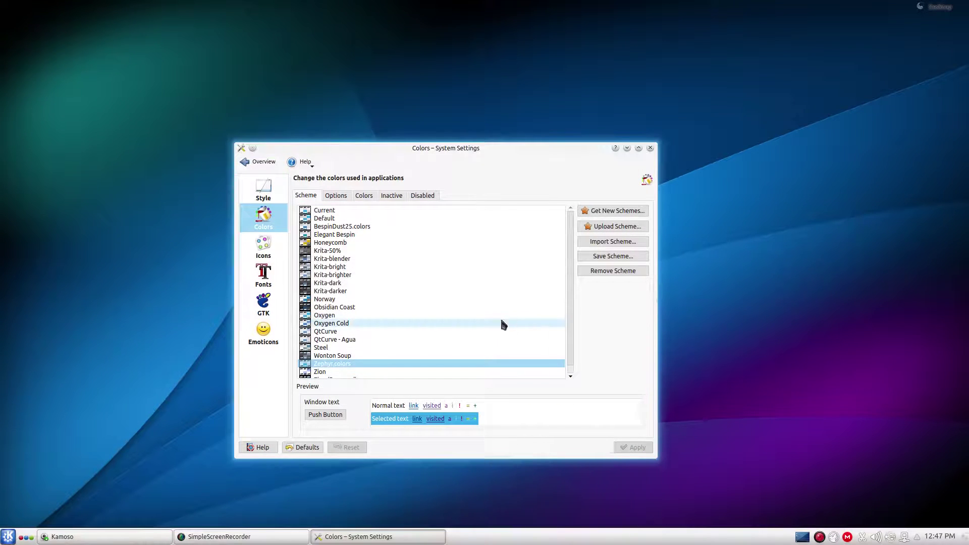
Apply the Flattr icon theme and bring up the Fonts page.
left_click(259, 251)
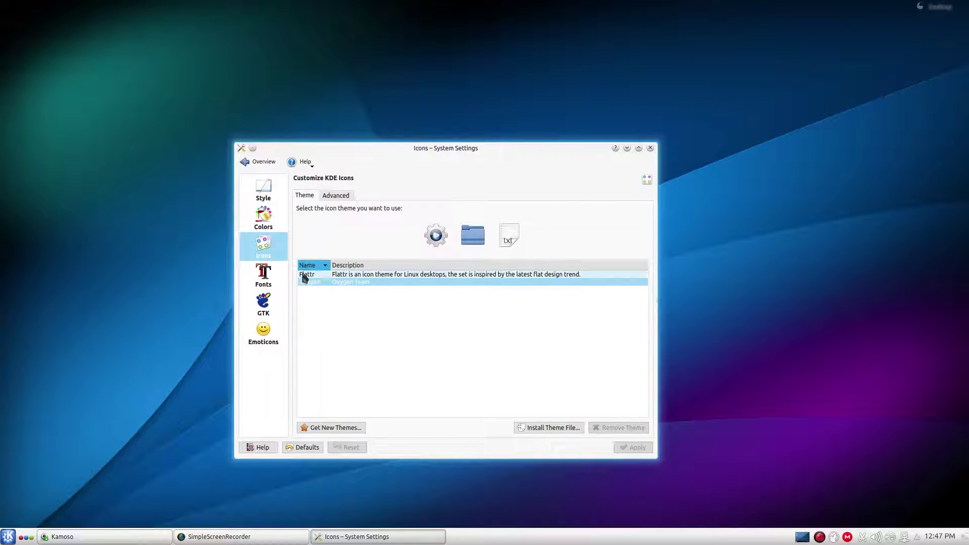
left_click(350, 276)
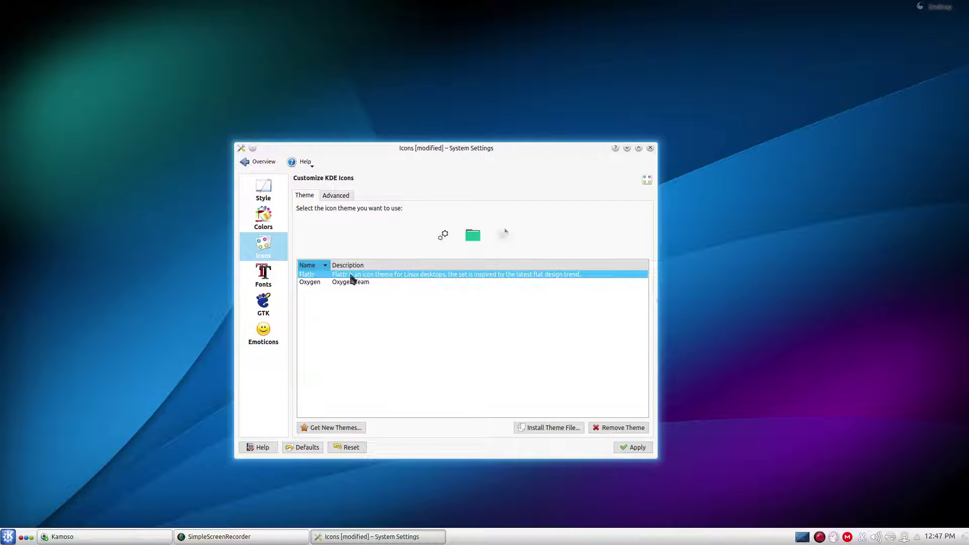
left_click(620, 448)
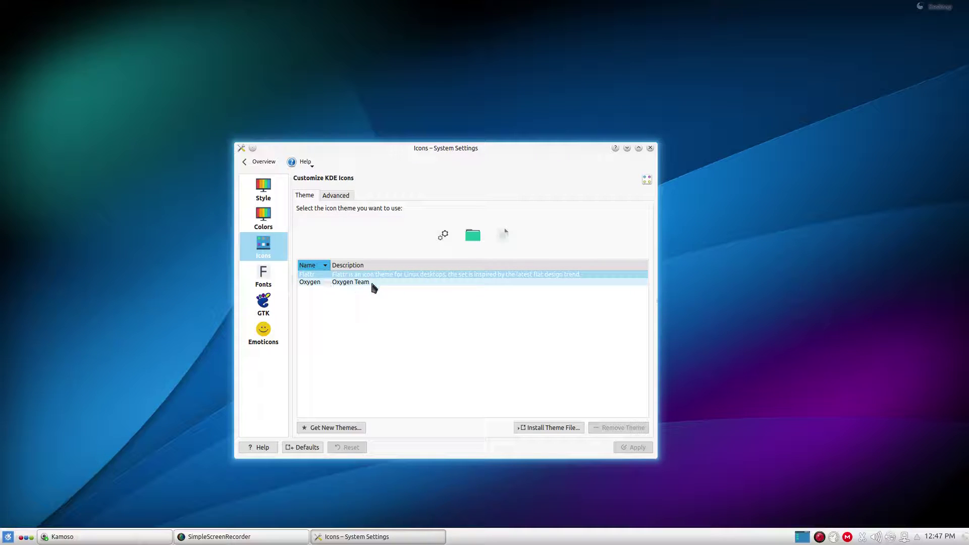
left_click(263, 277)
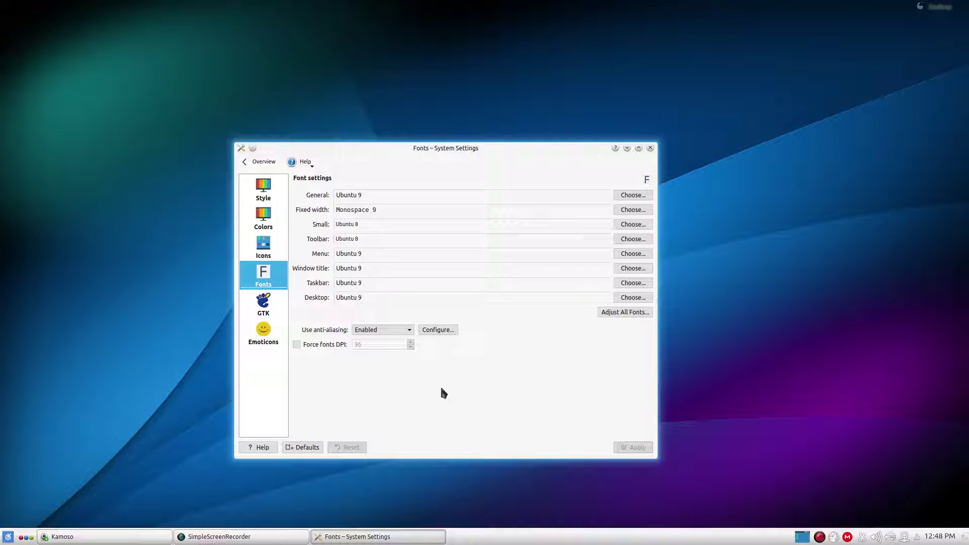
Keep anti-aliasing Enabled and confirm RGB sub-pixel rendering with Slight hinting.
left_click(410, 331)
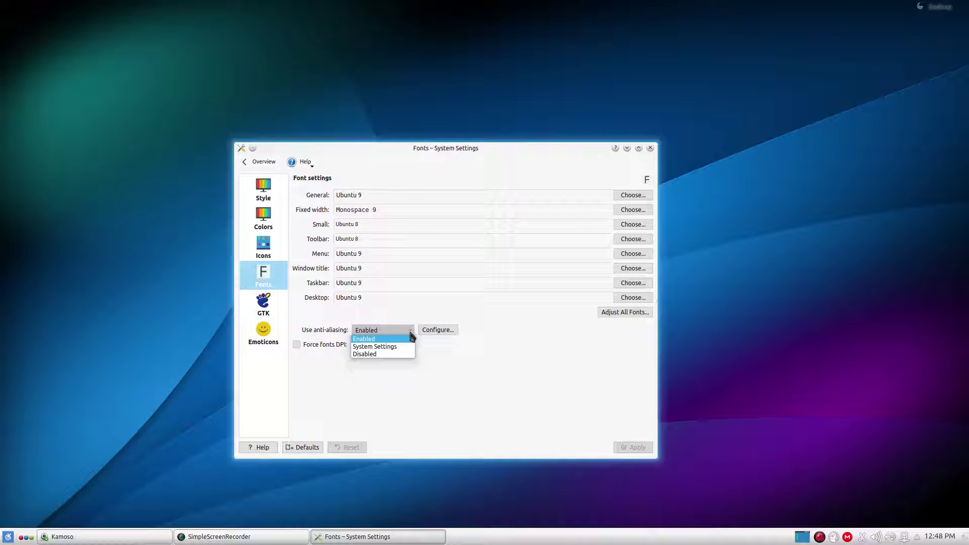
left_click(443, 333)
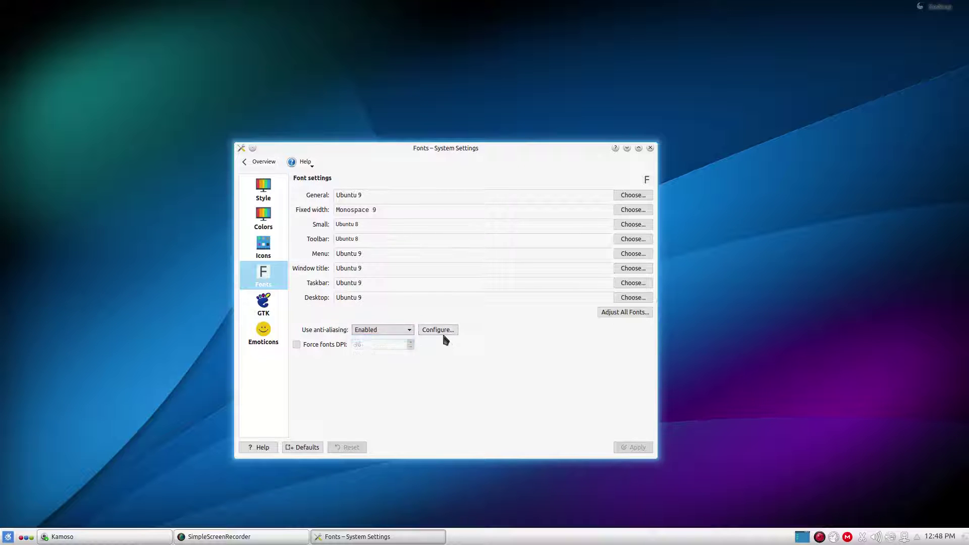
left_click(441, 331)
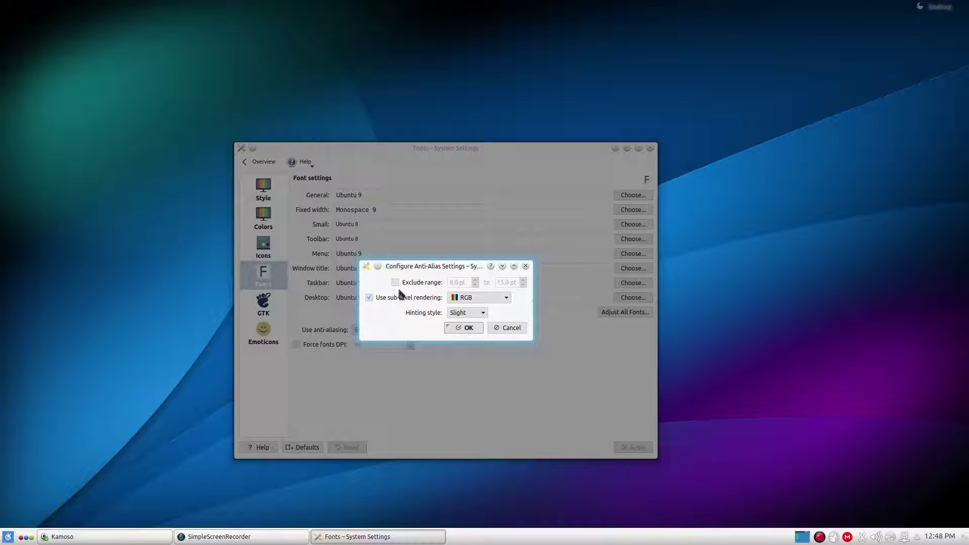
left_click(465, 329)
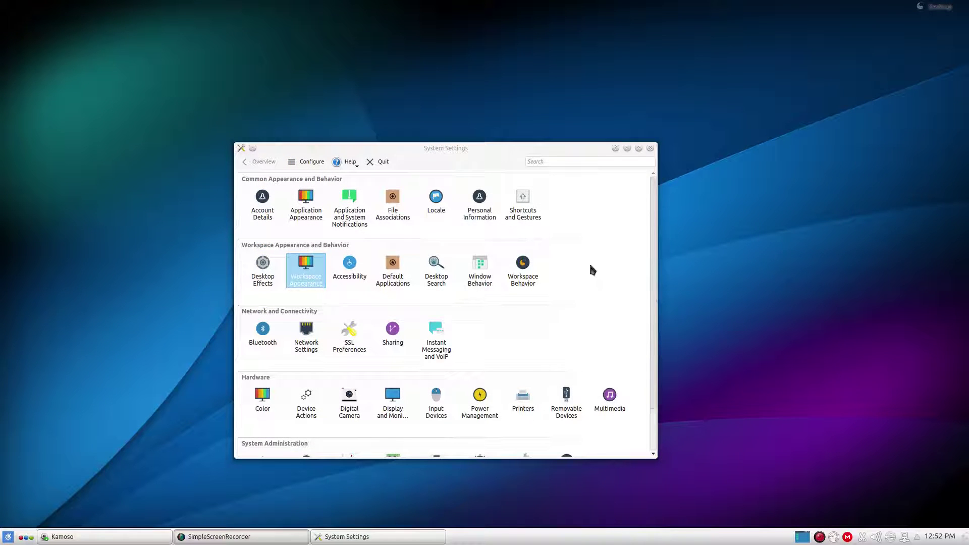
Select and apply the QtCurve window decoration.
left_click(305, 275)
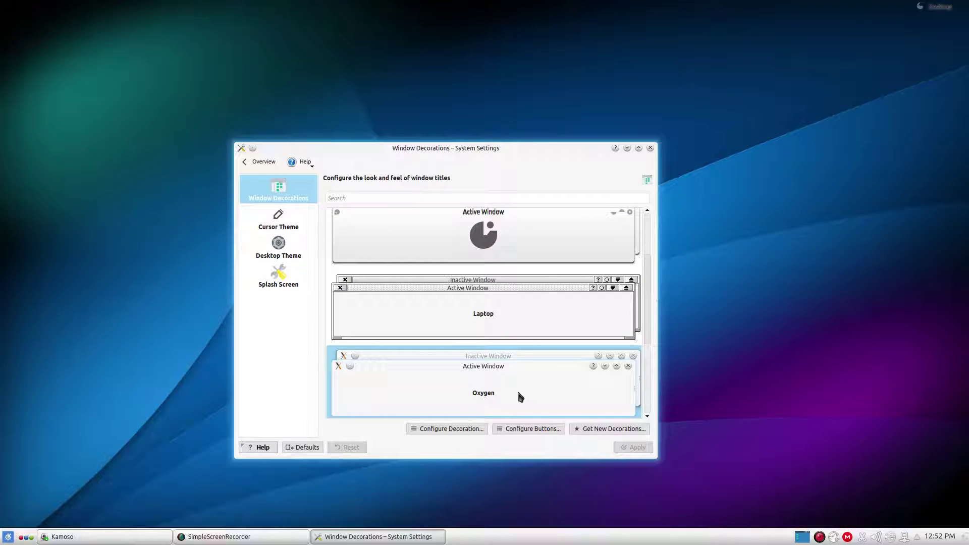
scroll(528, 371, "down", 3)
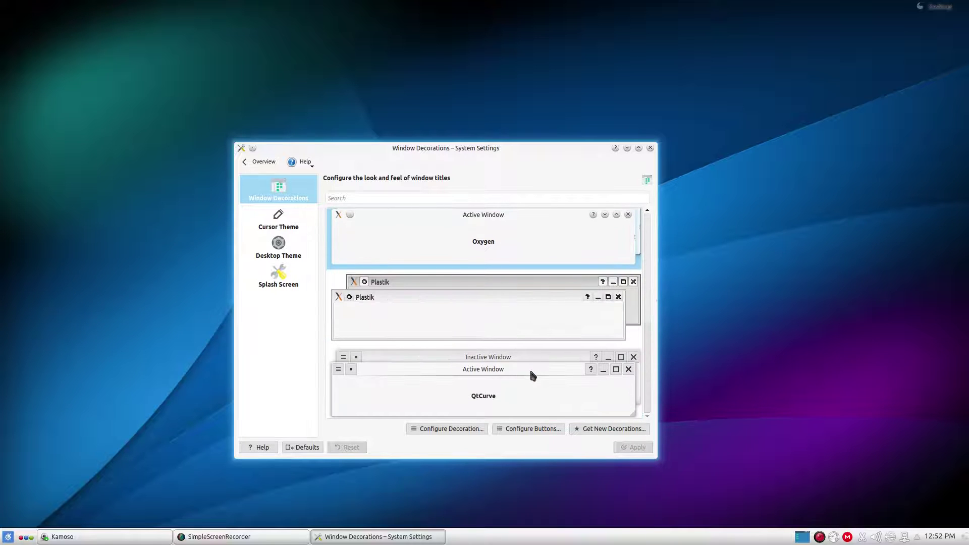
left_click(473, 399)
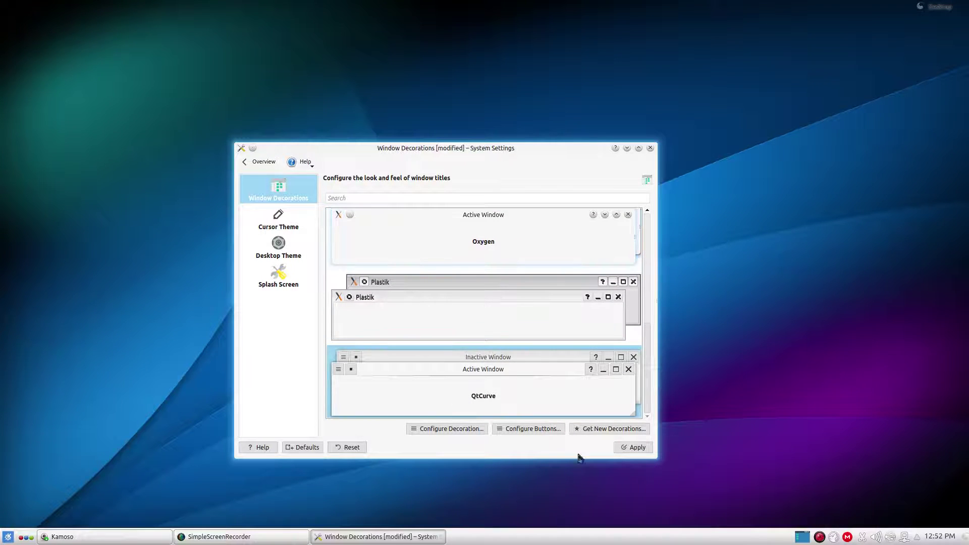
left_click(642, 446)
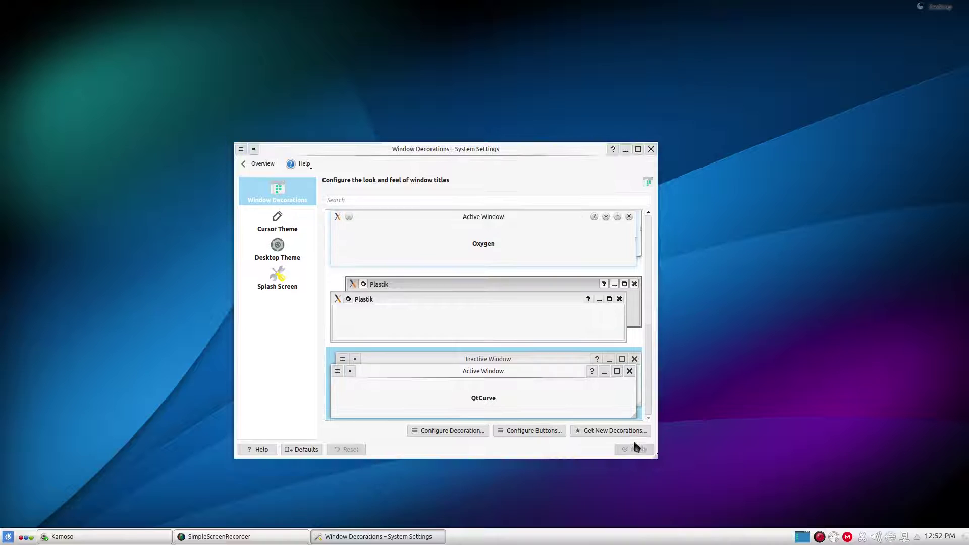
Look over the cursor themes, pick Tibanna as the desktop theme, and return to Overview.
left_click(287, 218)
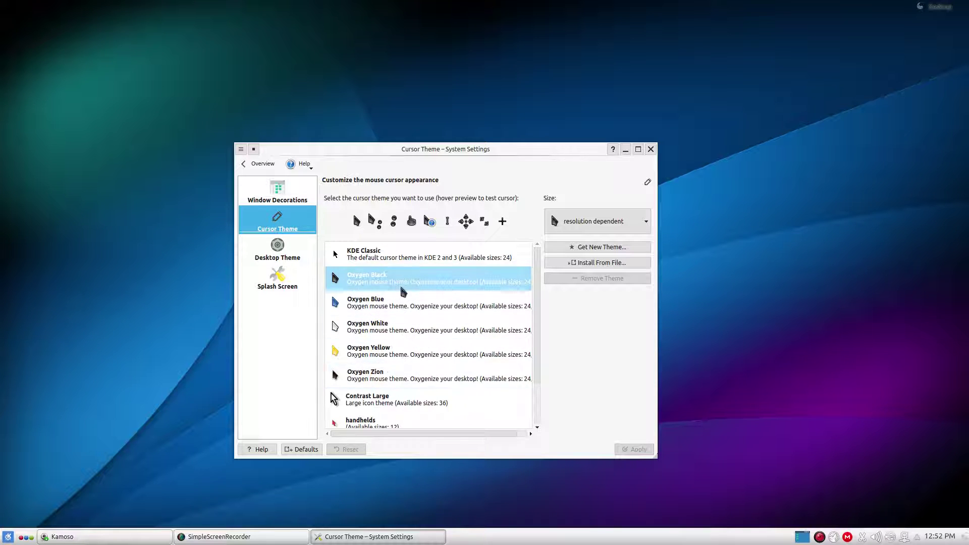
scroll(437, 396, "down", 2)
scroll(435, 398, "up", 2)
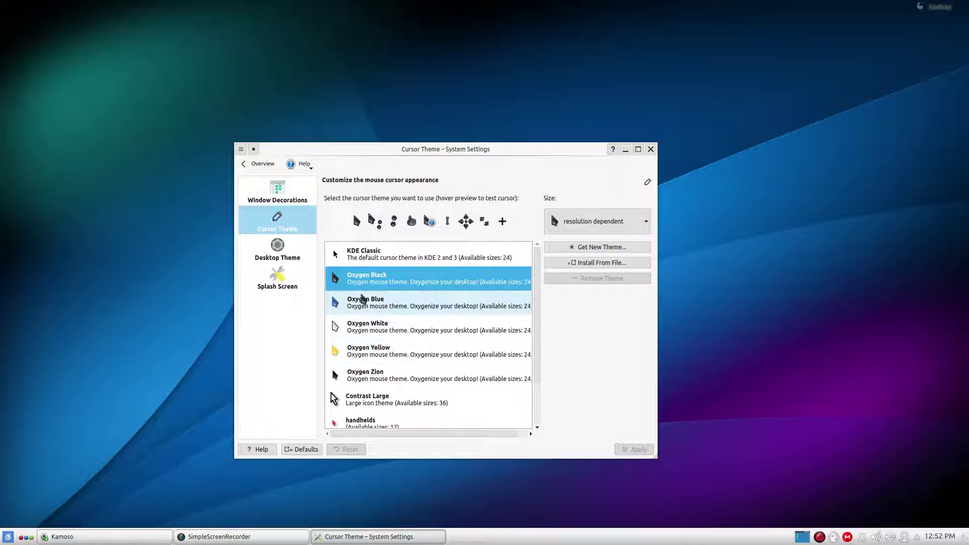
left_click(268, 259)
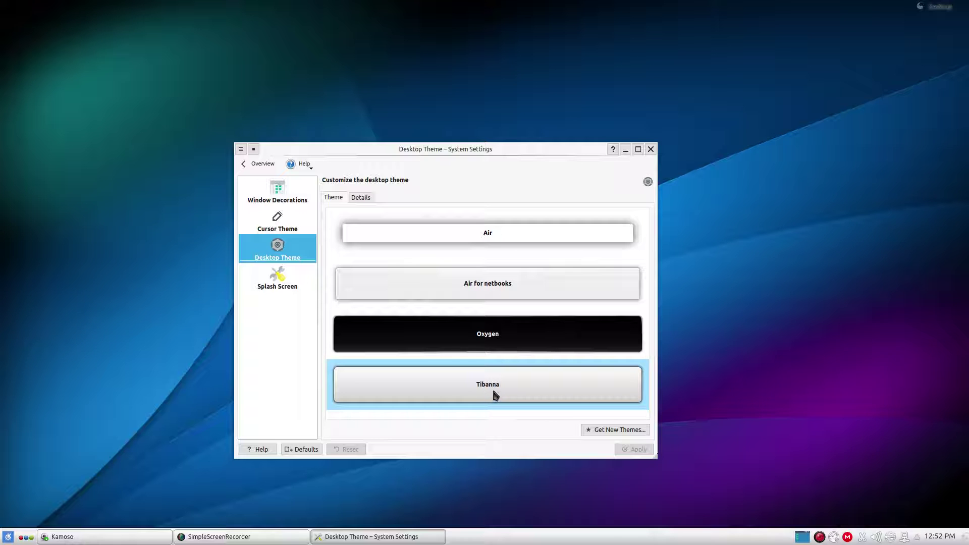
left_click(474, 386)
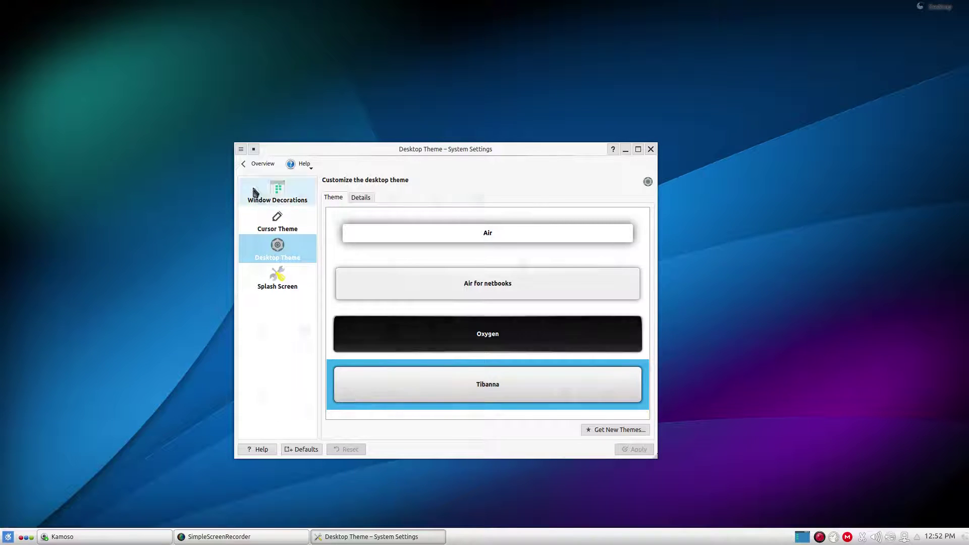
left_click(250, 167)
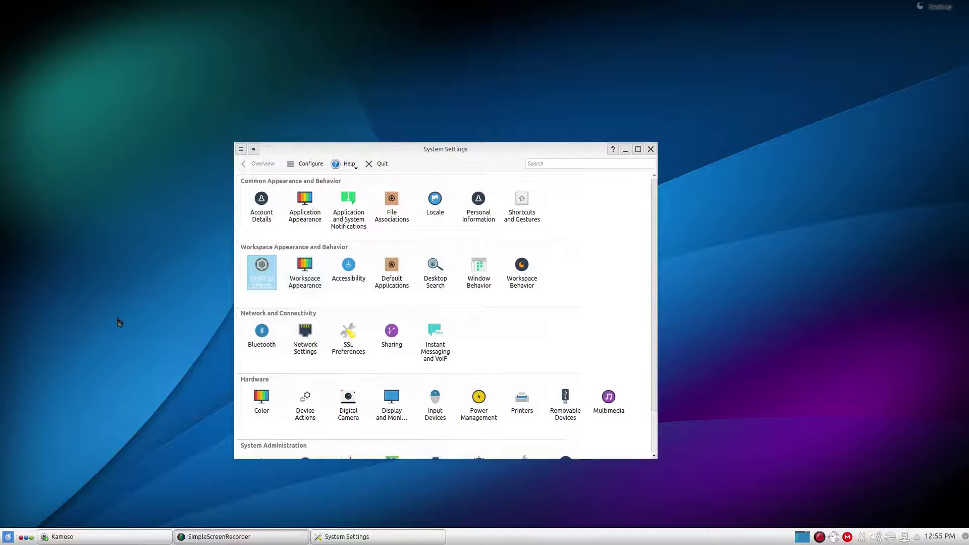
In Desktop Effects, apply Very Fast animation speed and test it with the launcher.
left_click(255, 281)
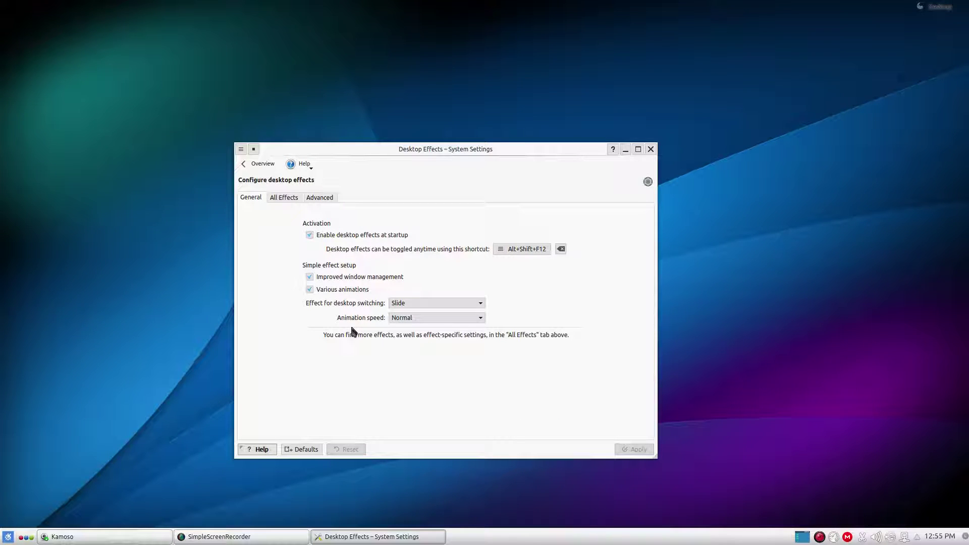
left_click(9, 537)
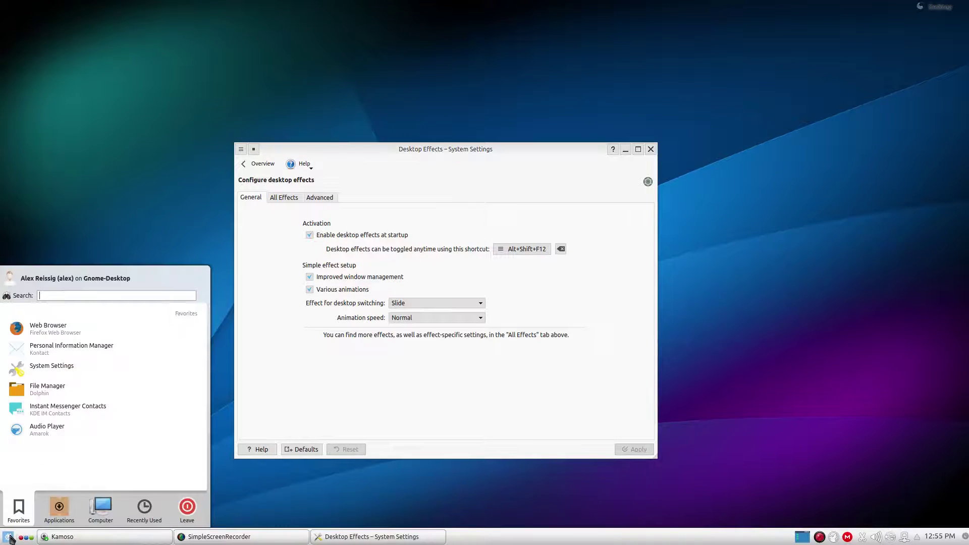
left_click(9, 537)
left_click(9, 537)
left_click(9, 537)
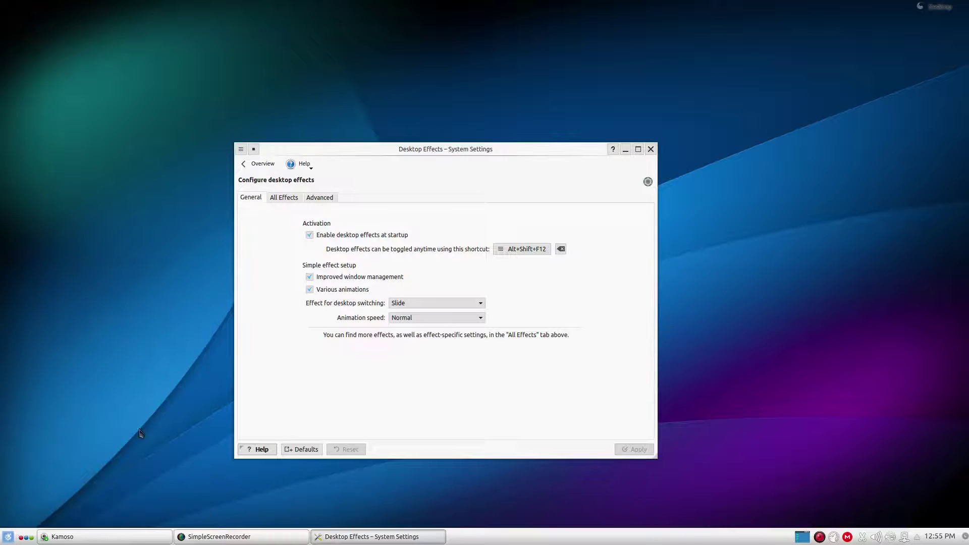
left_click(483, 319)
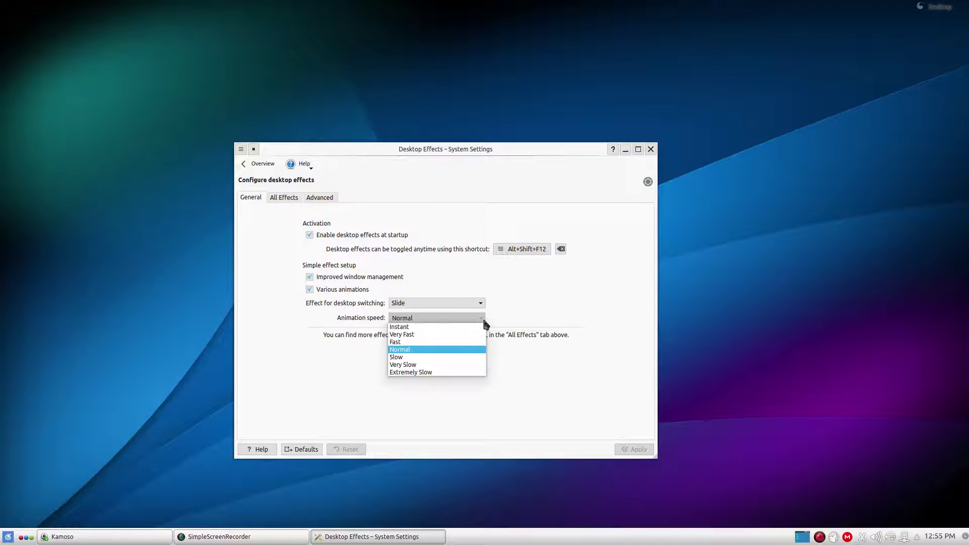
left_click(467, 335)
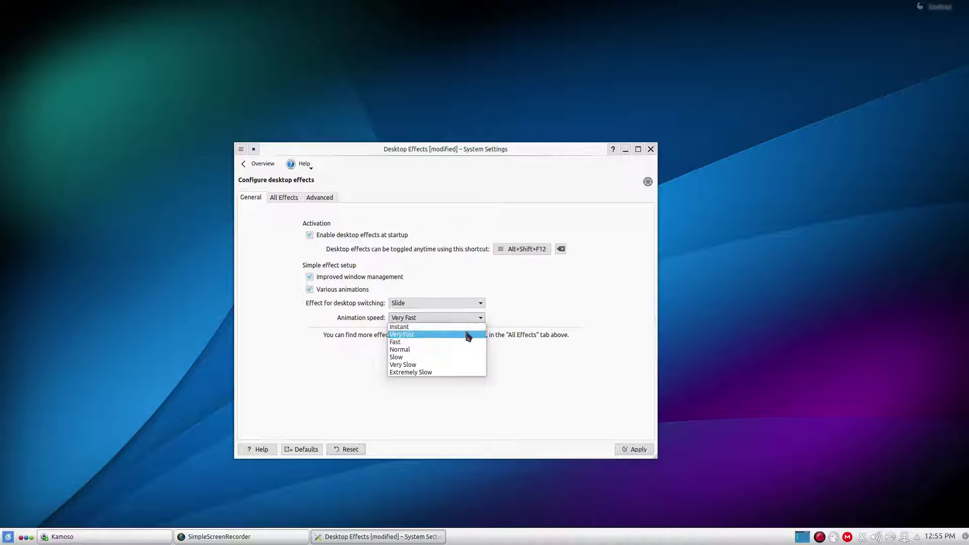
left_click(624, 452)
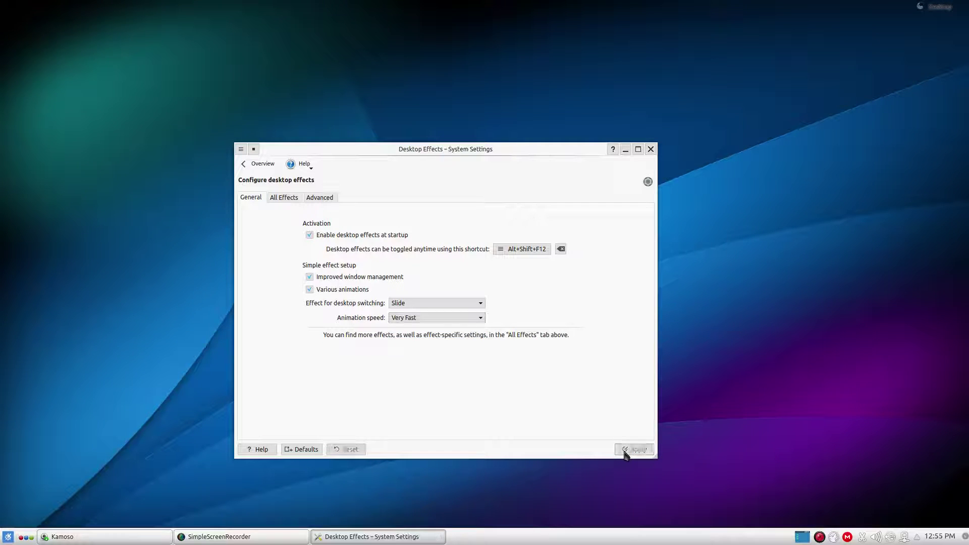
left_click(8, 536)
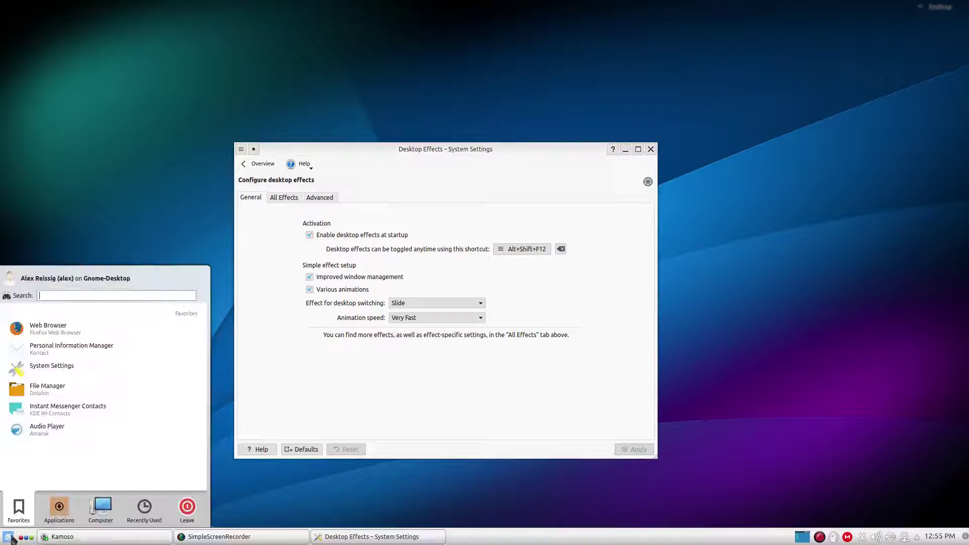
left_click(8, 537)
left_click(10, 536)
left_click(10, 536)
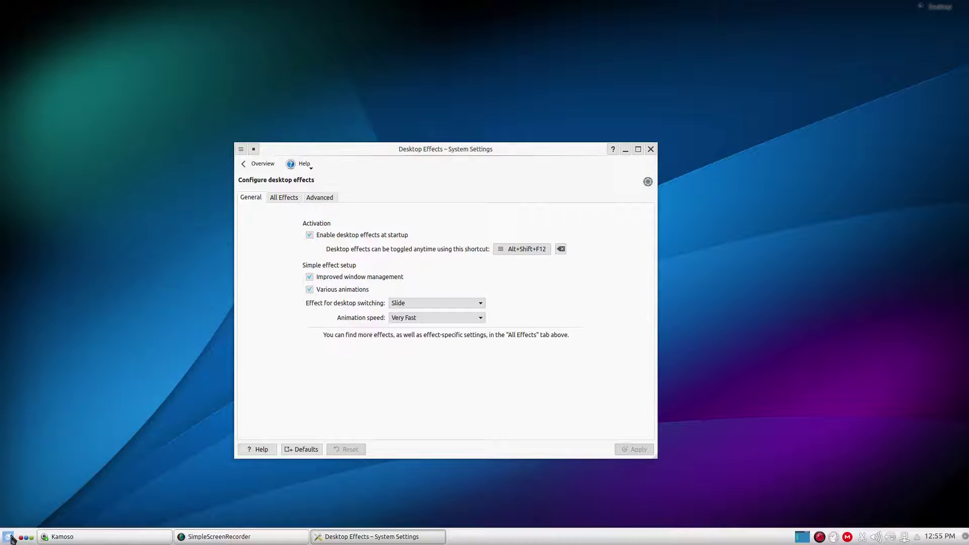
Change the animation speed to Fast, apply it, and test it with the launcher.
left_click(478, 319)
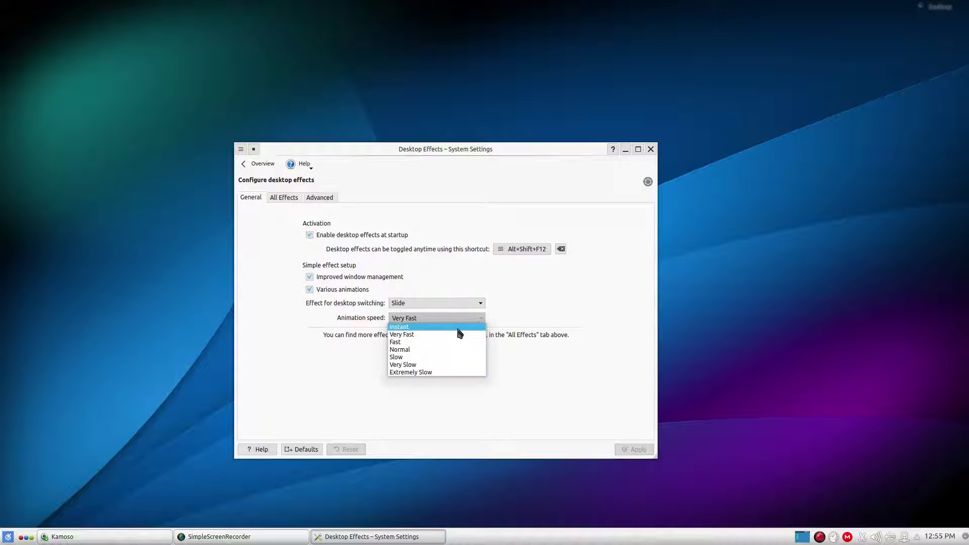
left_click(457, 344)
left_click(637, 449)
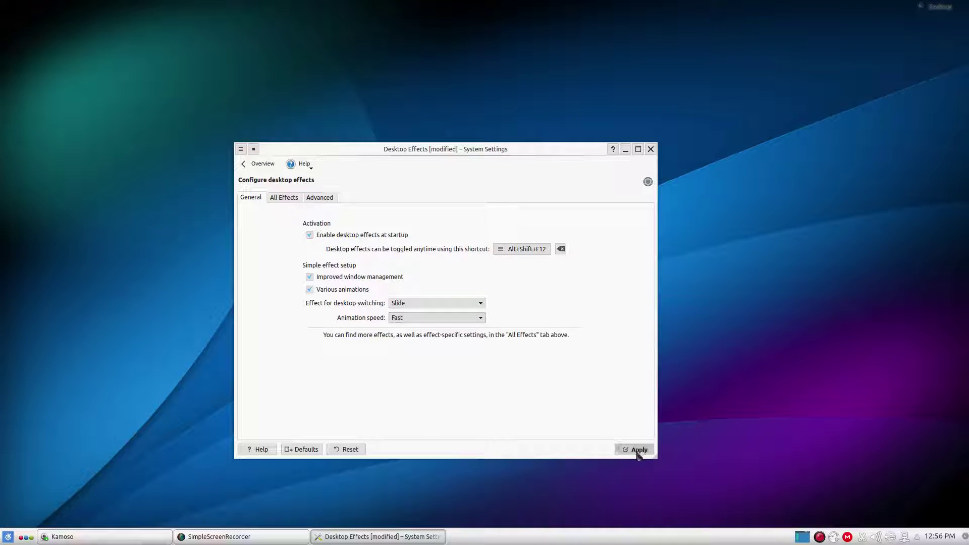
left_click(7, 539)
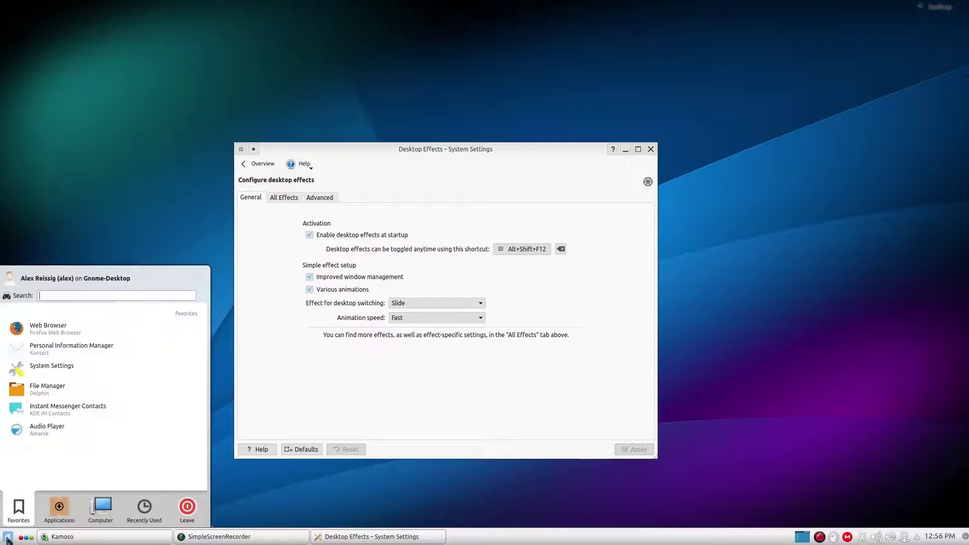
left_click(7, 539)
left_click(7, 539)
left_click(7, 539)
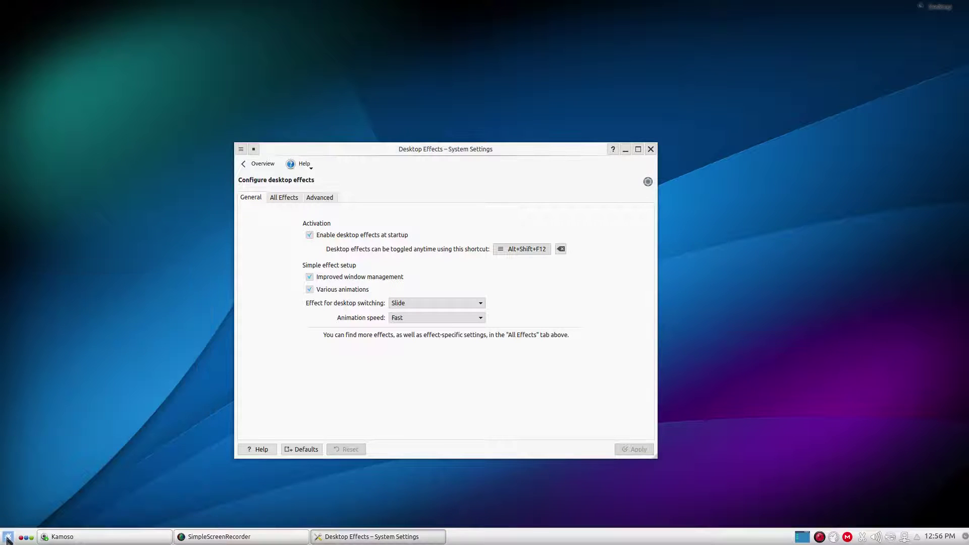
left_click(7, 539)
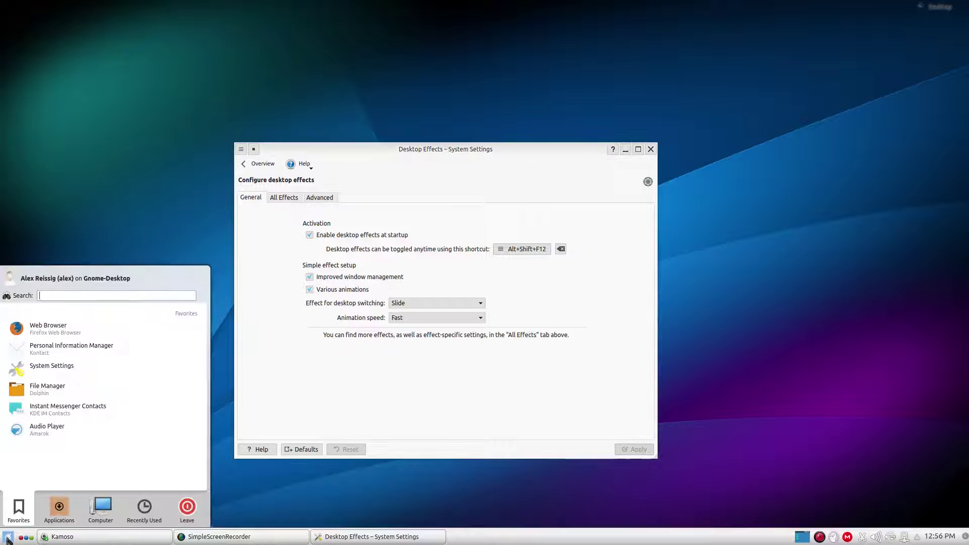
left_click(7, 539)
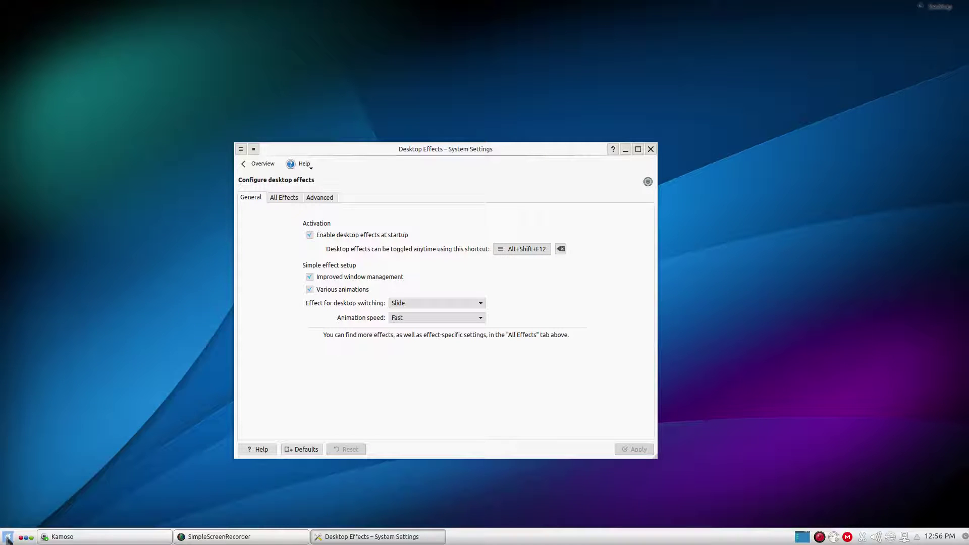
left_click(7, 539)
left_click(7, 539)
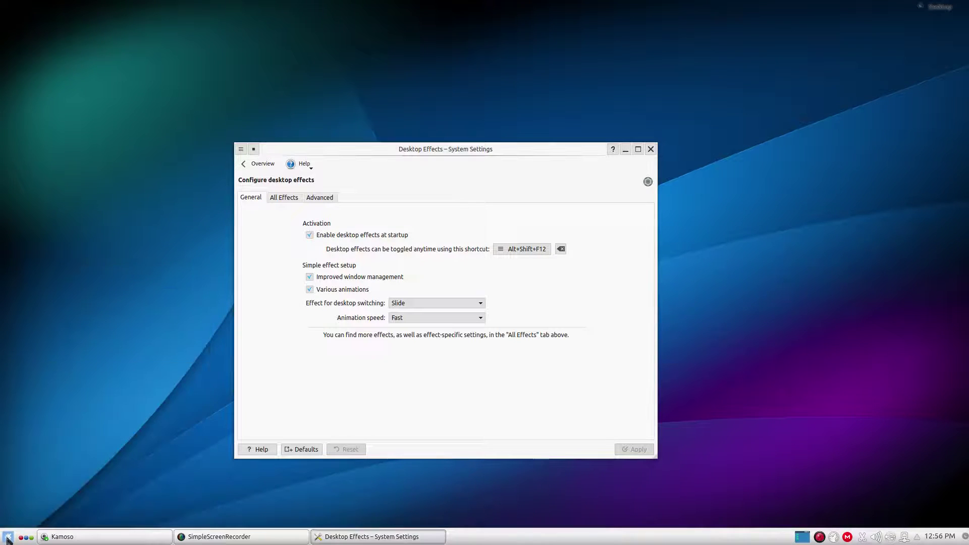
Keep Fast, return to the settings Overview, and move the window aside.
left_click(480, 319)
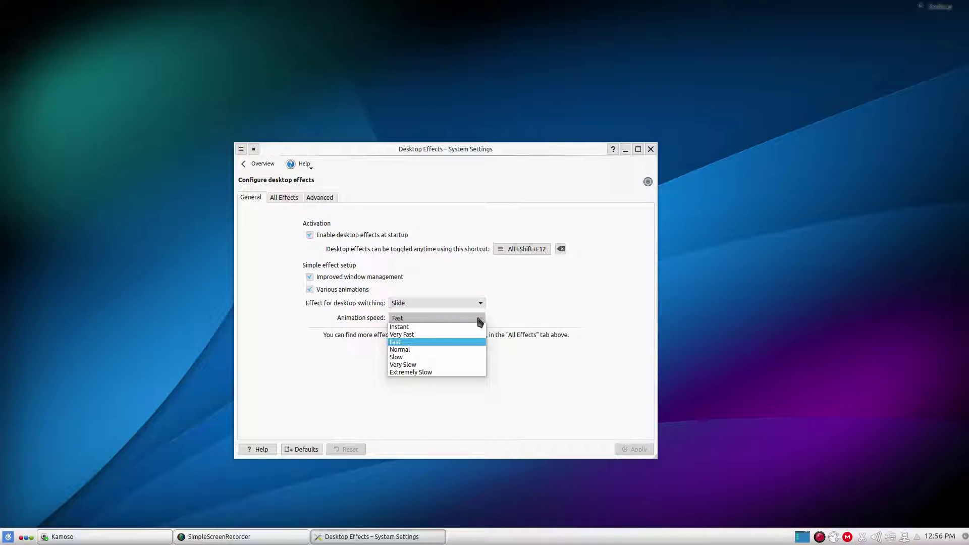
left_click(506, 319)
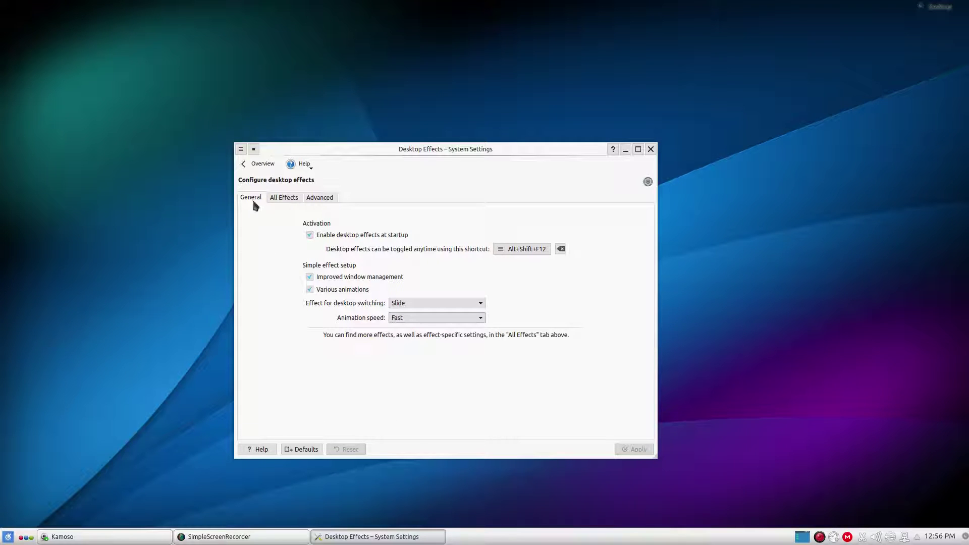
left_click(259, 166)
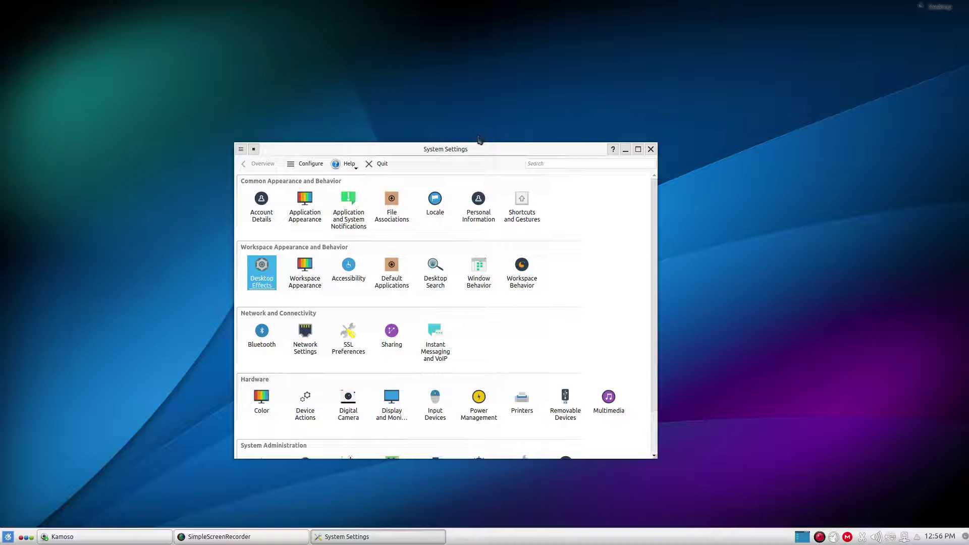
left_click_drag(483, 149, 967, 303)
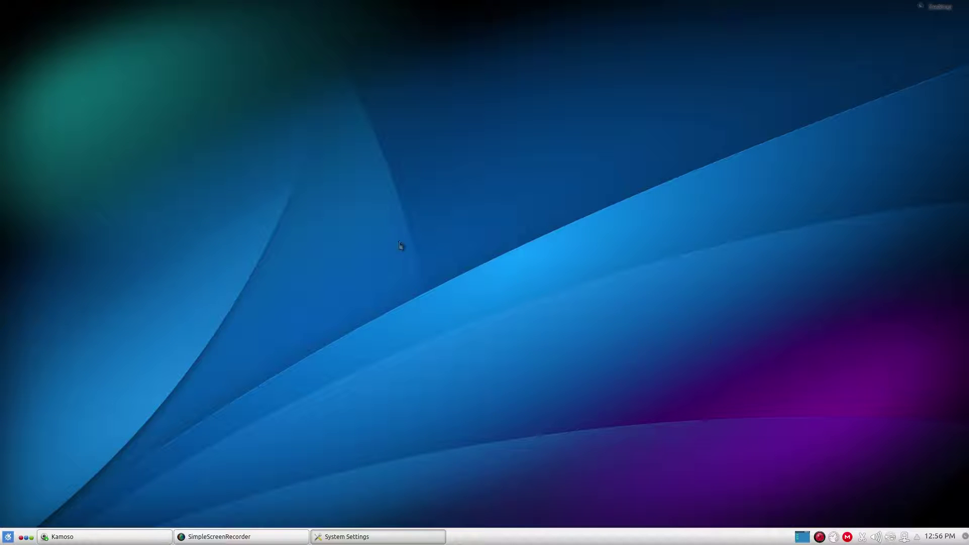
Open the desktop wallpaper settings and browse the available wallpaper images.
right_click(356, 201)
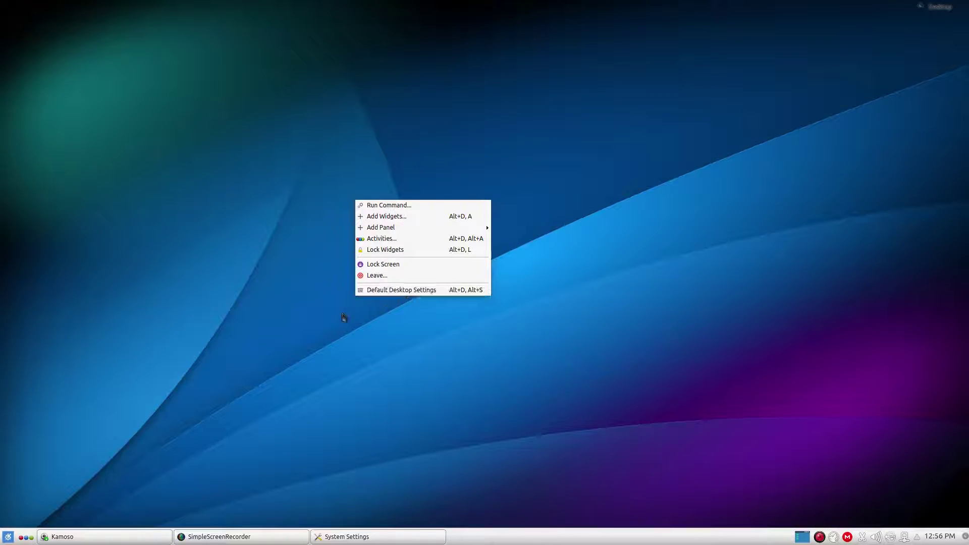
left_click(331, 299)
right_click(337, 289)
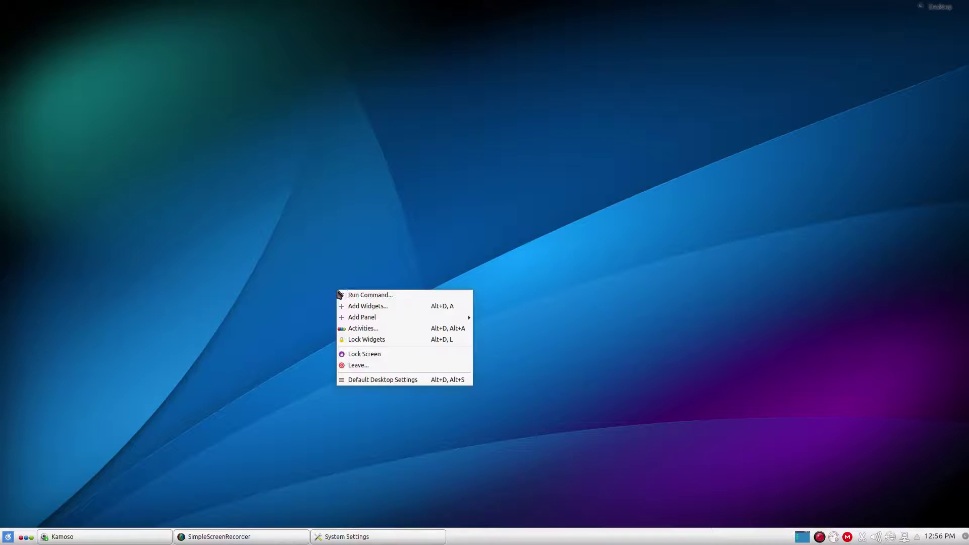
left_click(400, 387)
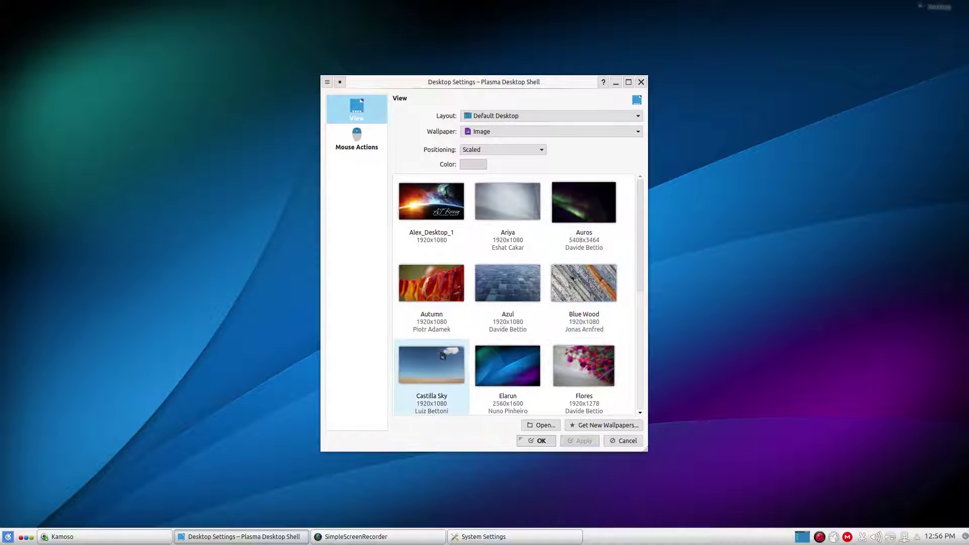
scroll(570, 369, "down", 5)
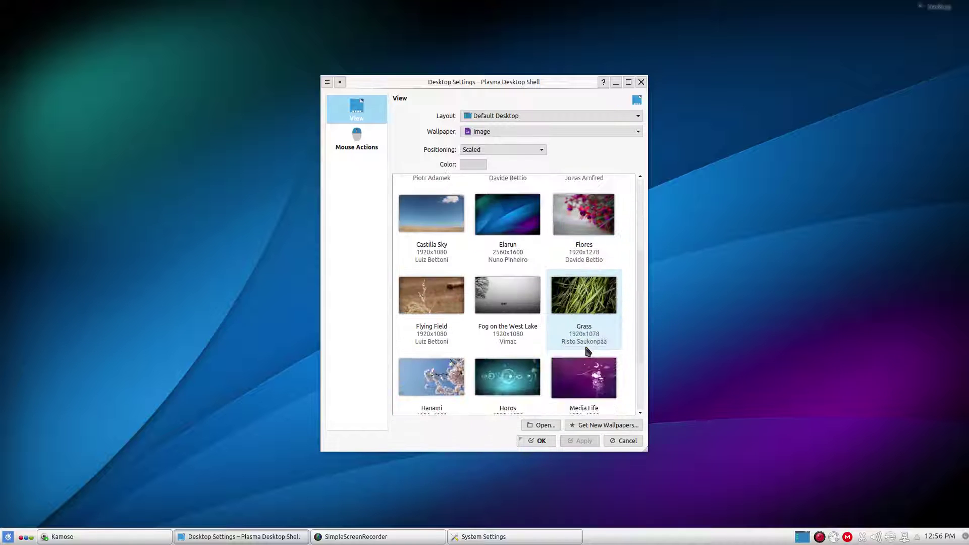
scroll(577, 351, "down", 1)
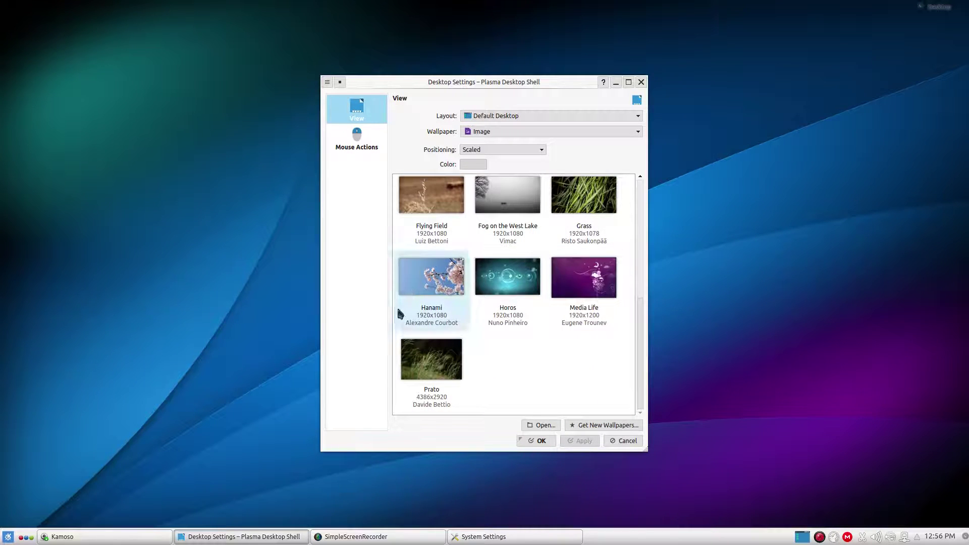
scroll(540, 396, "up", 5)
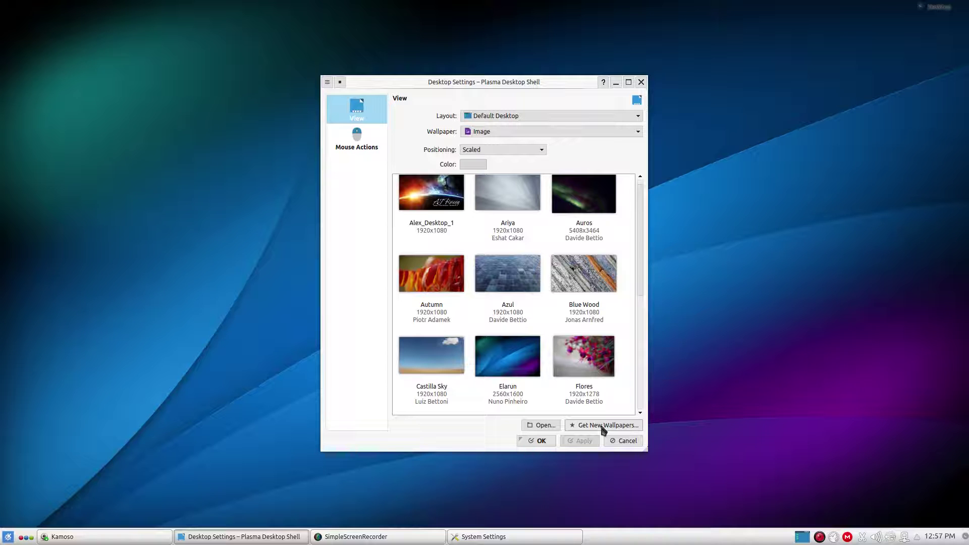
left_click(543, 426)
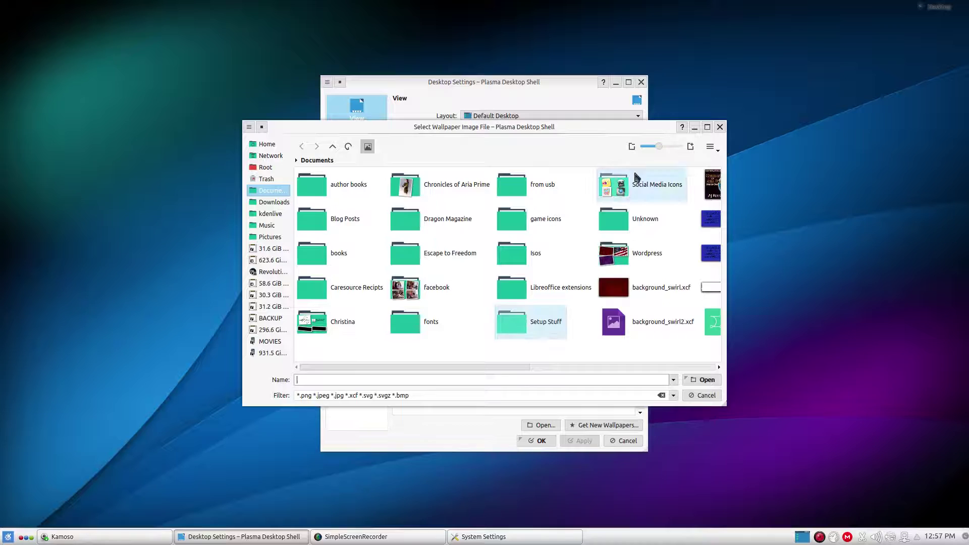
left_click(720, 127)
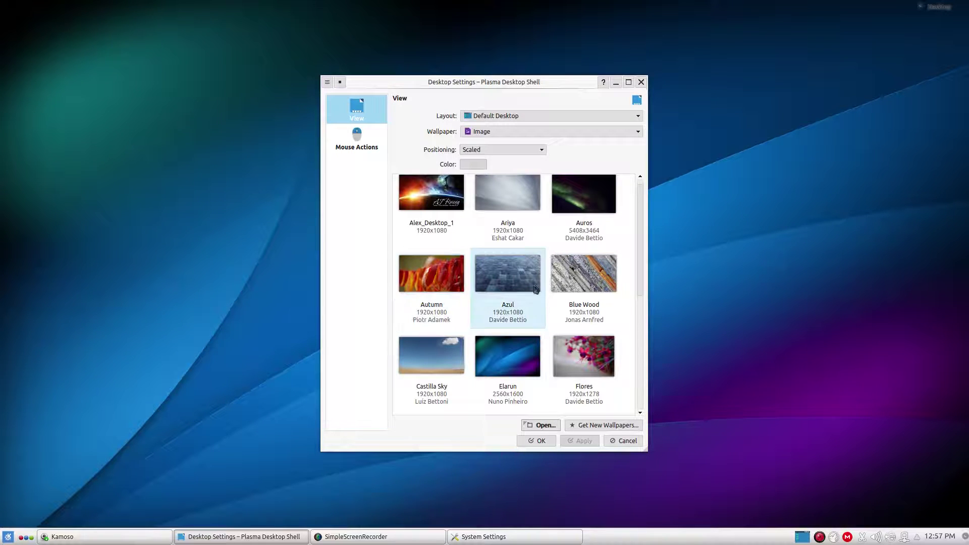
Apply Alex_Desktop_1 as the wallpaper and close Desktop Settings.
left_click(435, 221)
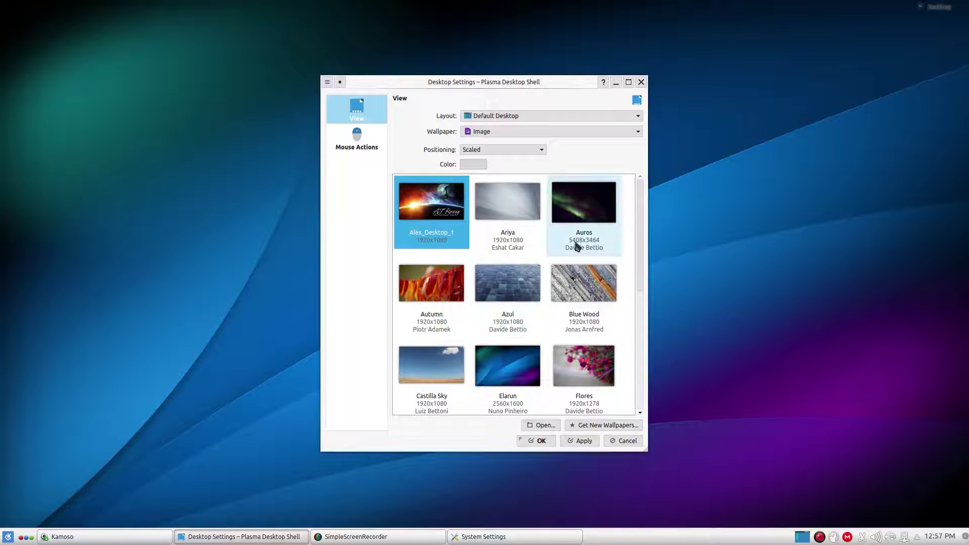
left_click(576, 442)
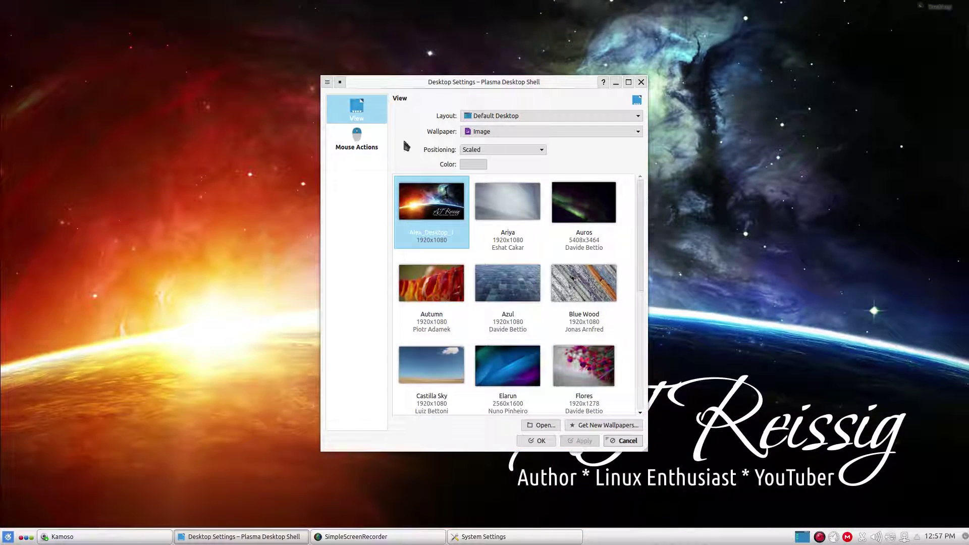
left_click_drag(392, 85, 652, 50)
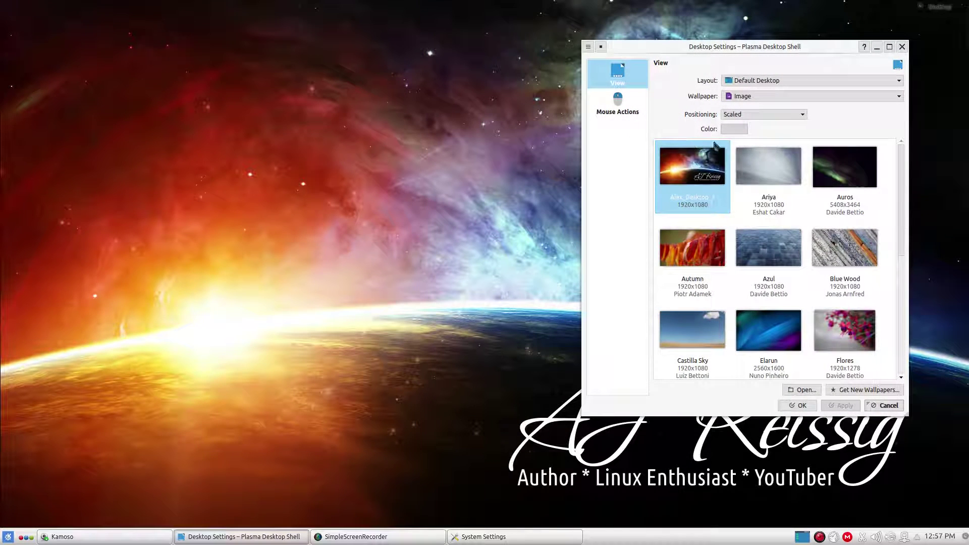
left_click(796, 404)
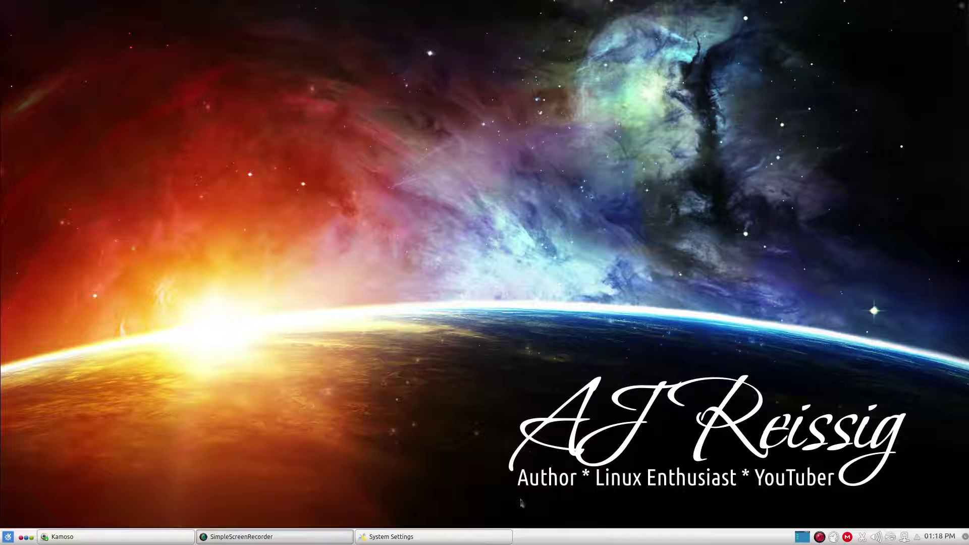
right_click(564, 540)
mouse_move(576, 523)
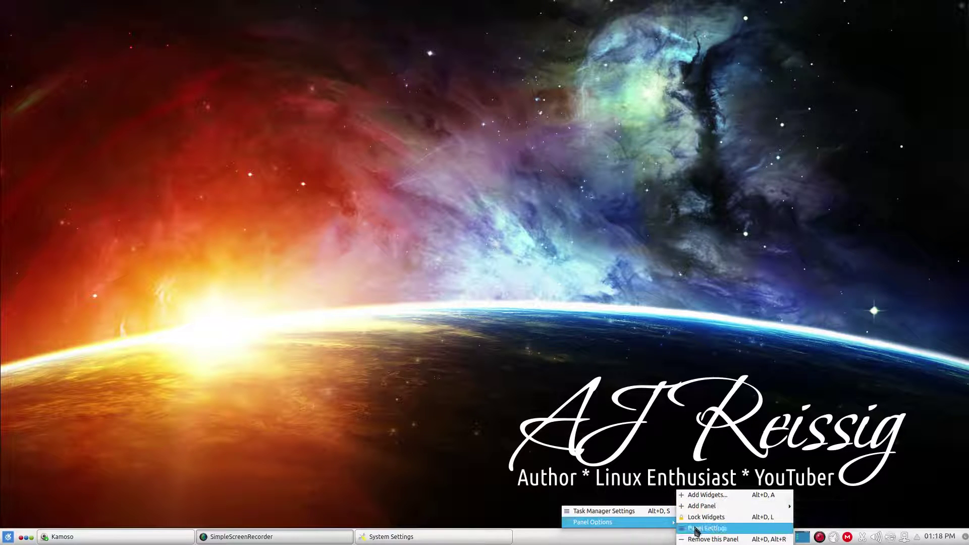
left_click(696, 529)
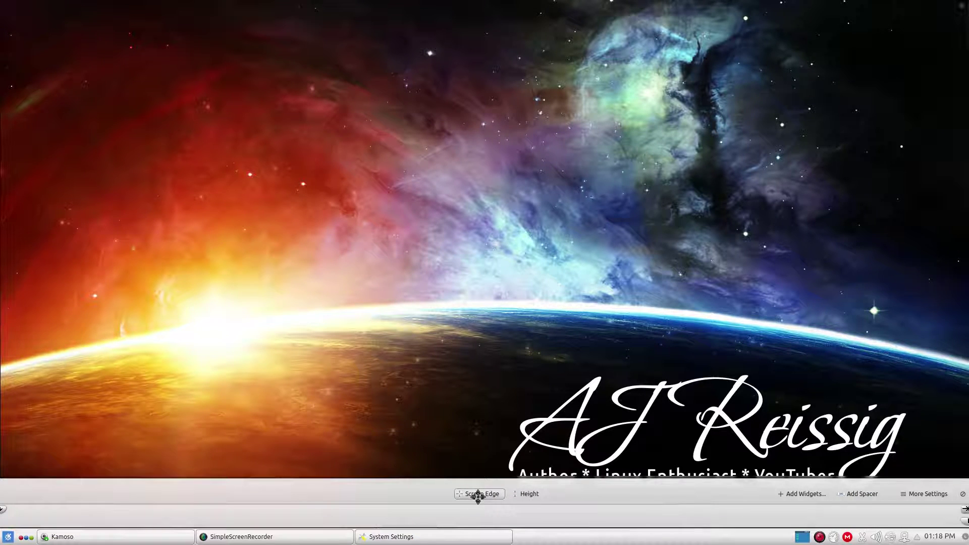
left_click_drag(478, 496, 457, 47)
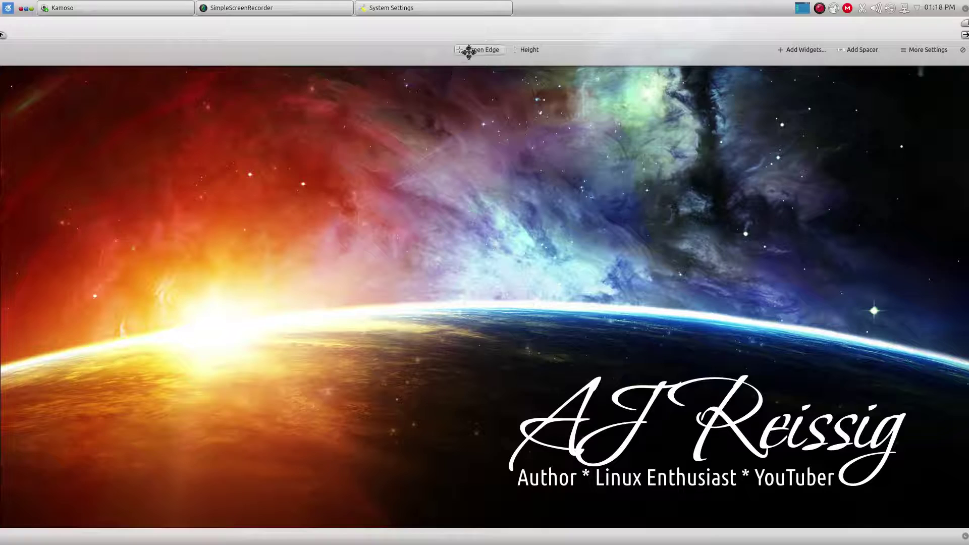
left_click_drag(469, 51, 464, 450)
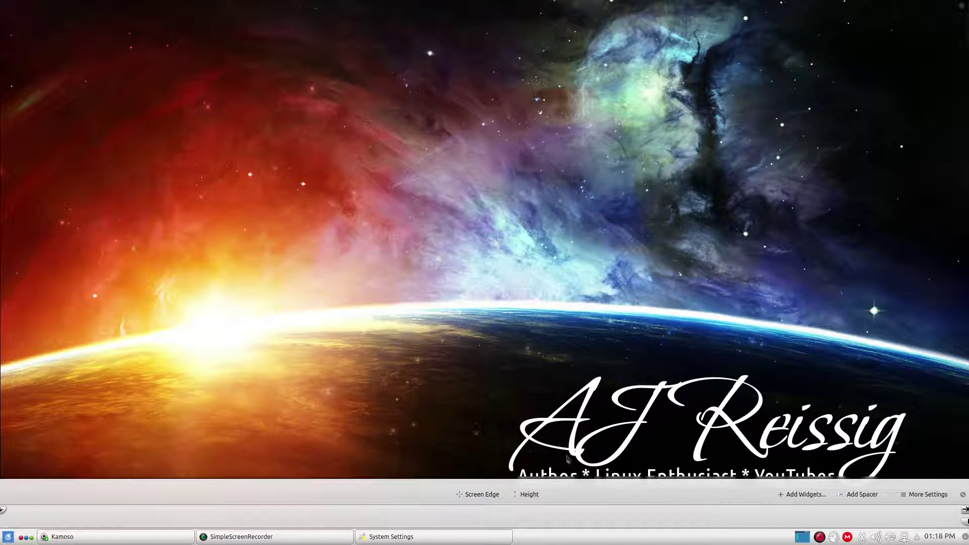
left_click(490, 443)
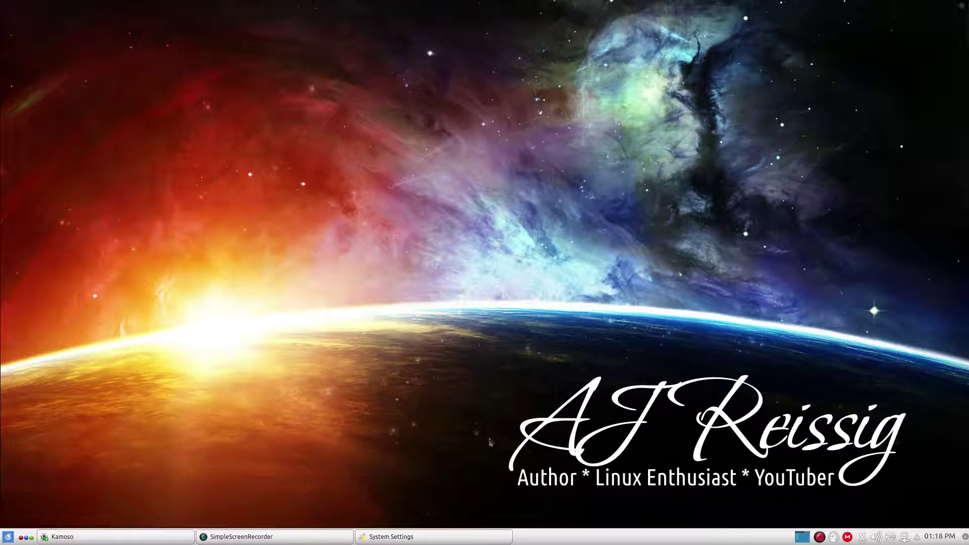
Add an empty panel along the top edge and open Add Widgets from its toolbox.
right_click(470, 54)
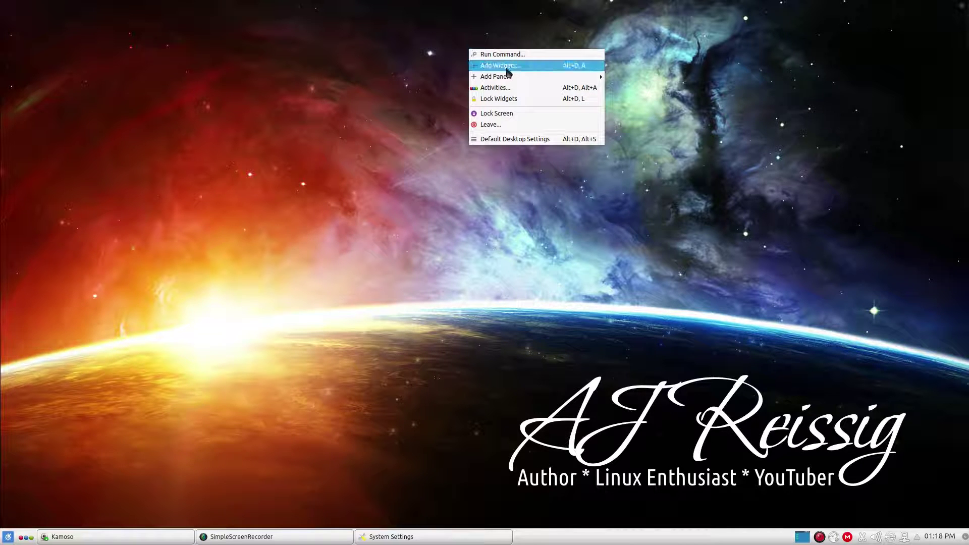
mouse_move(508, 76)
left_click(626, 88)
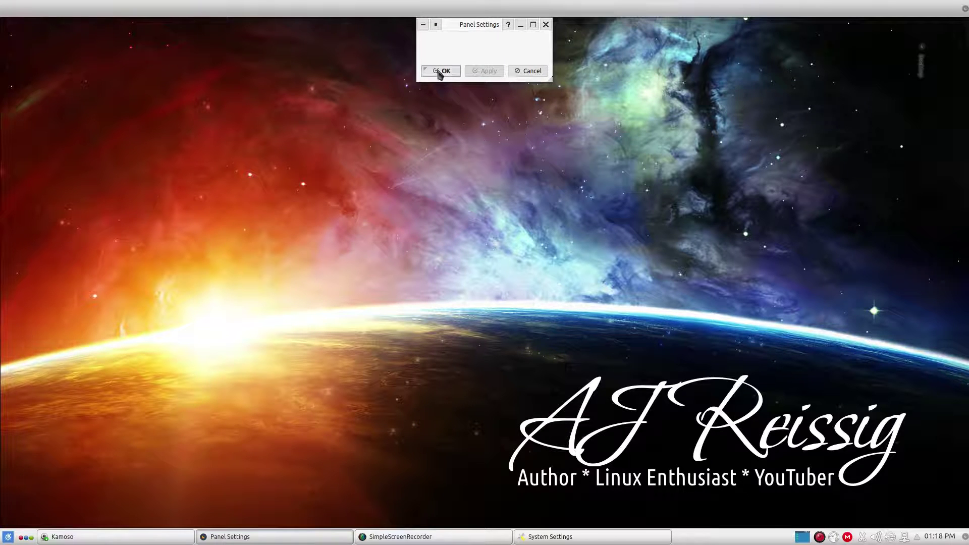
left_click(443, 72)
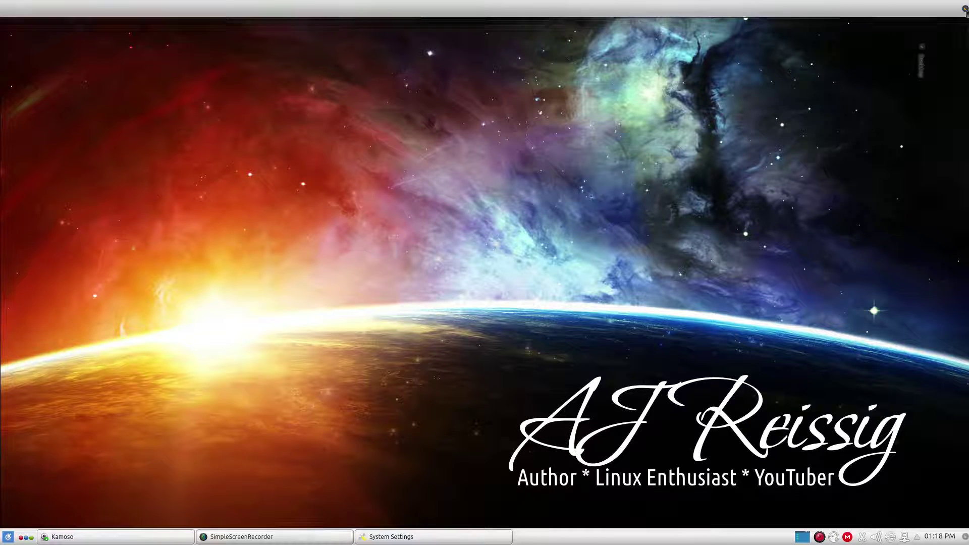
left_click(964, 9)
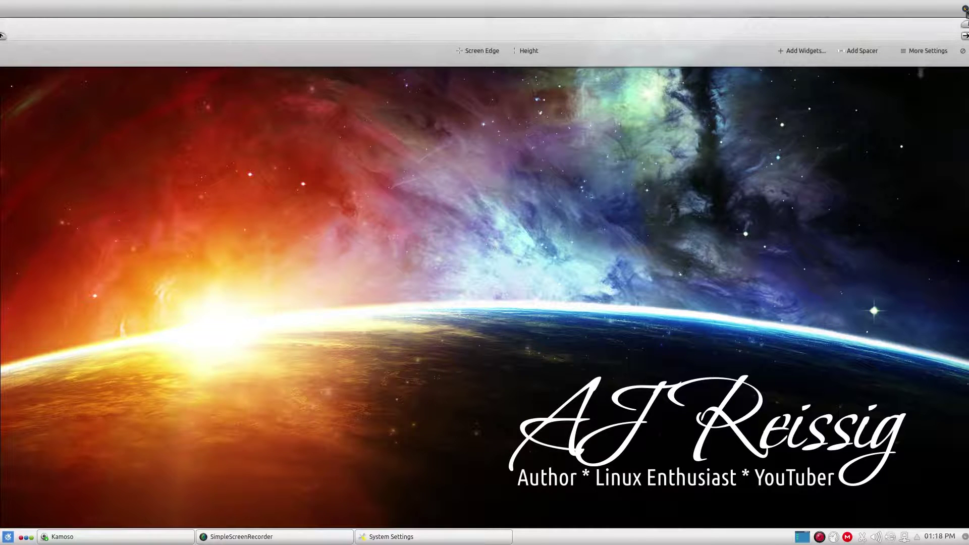
left_click(809, 54)
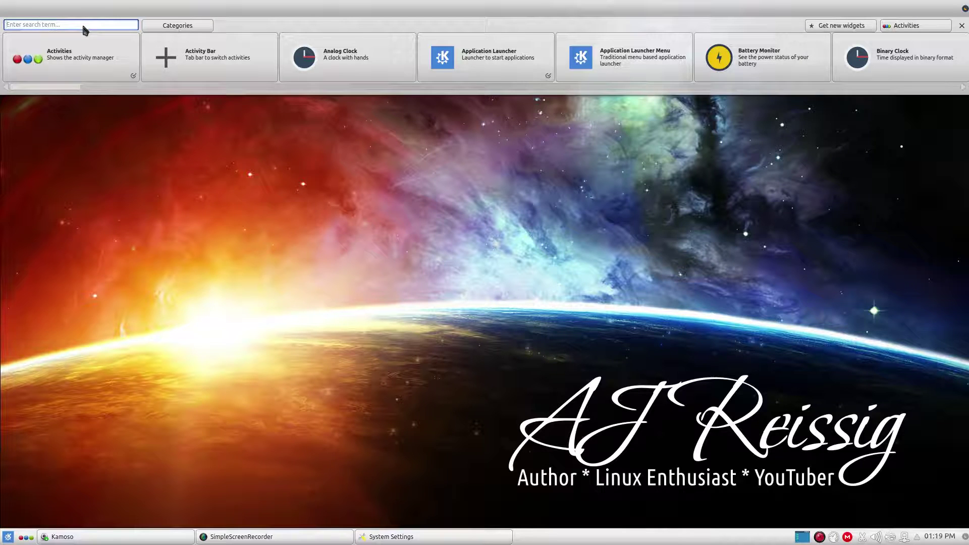
Search for and add Homerun Kicker and Digital Clock to the top panel.
type("hom")
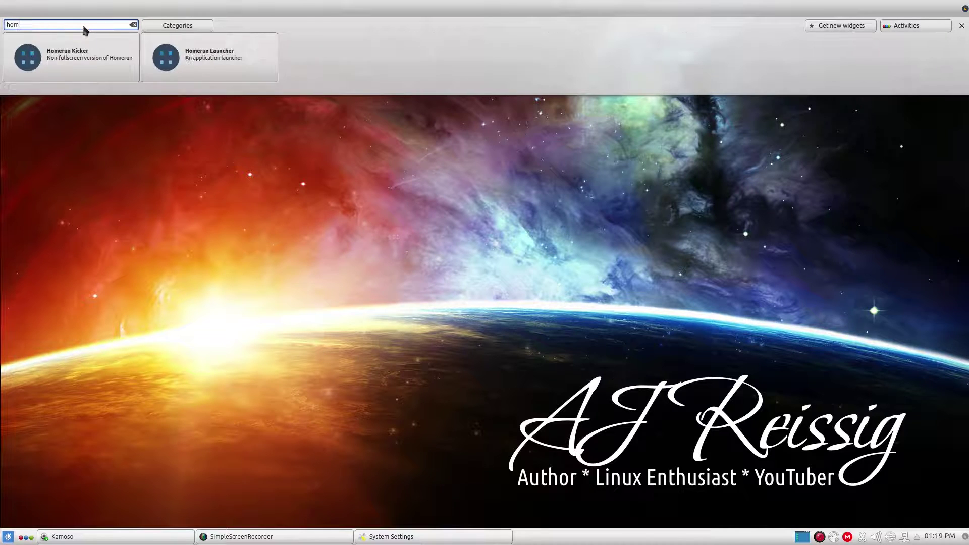
type("e")
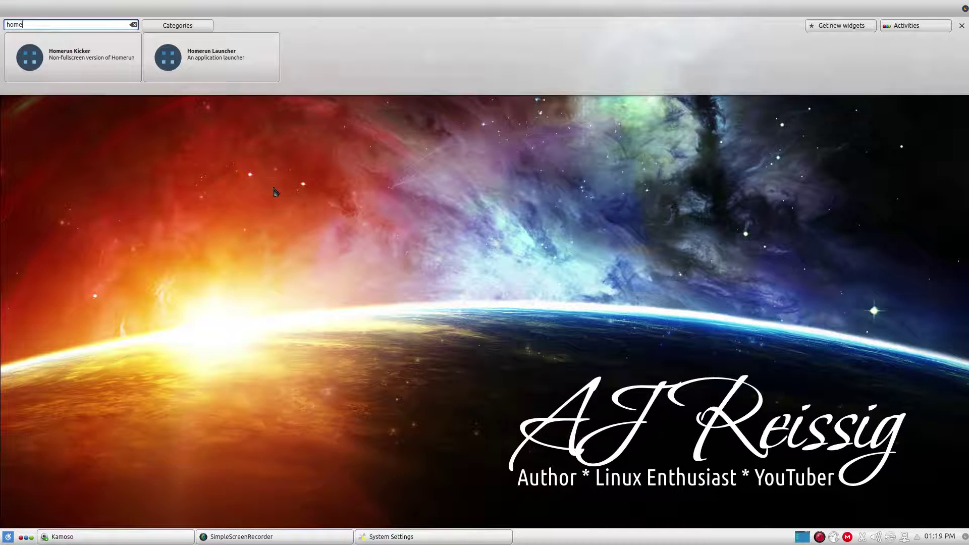
mouse_move(196, 77)
mouse_move(77, 65)
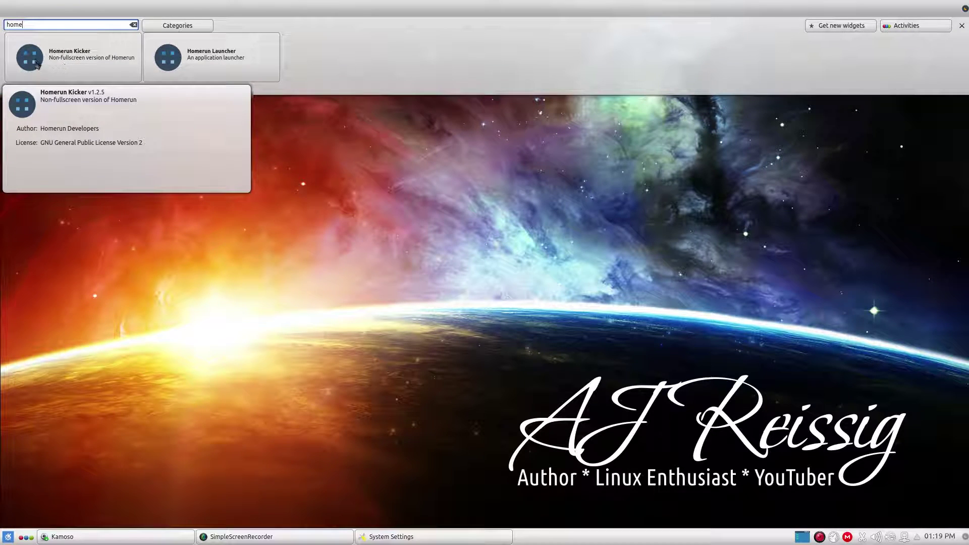
left_click_drag(14, 14, 14, 12)
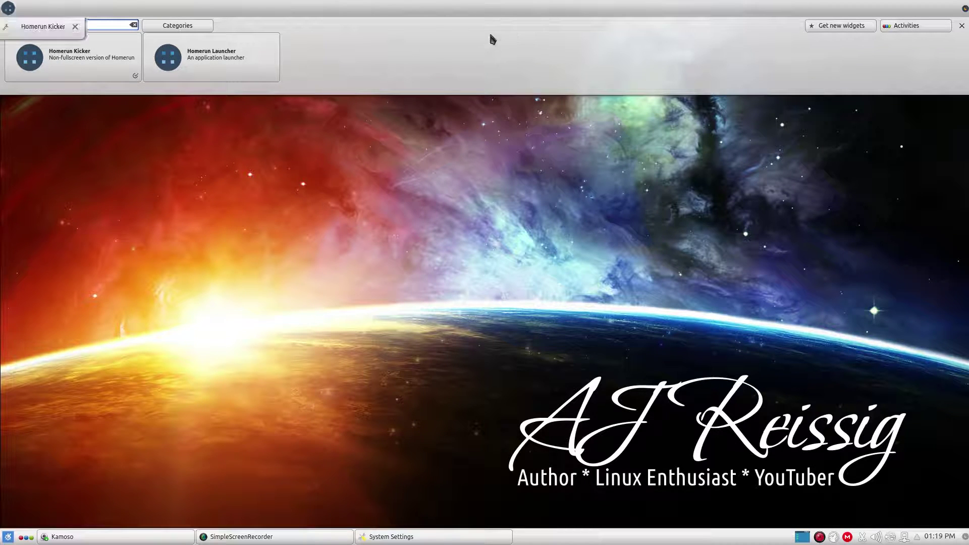
left_click(134, 25)
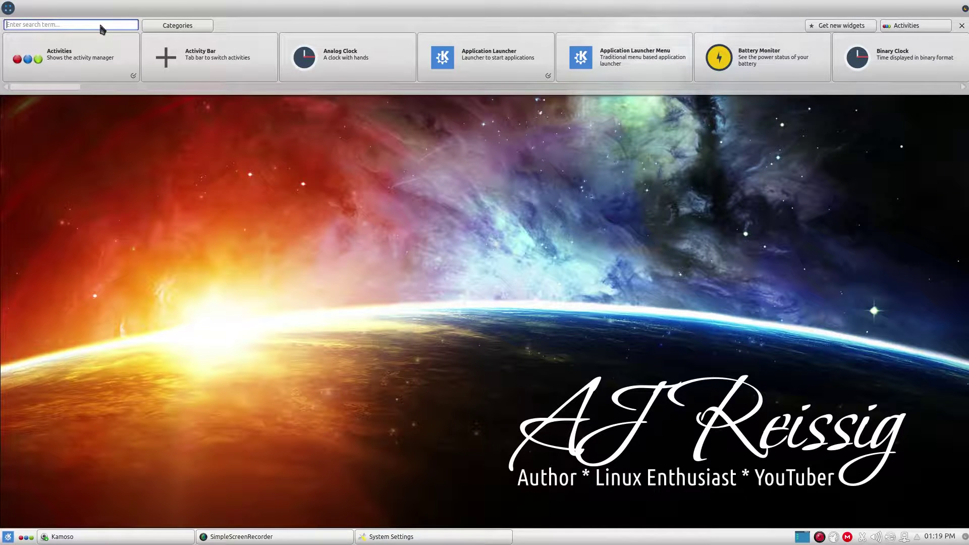
type("clo")
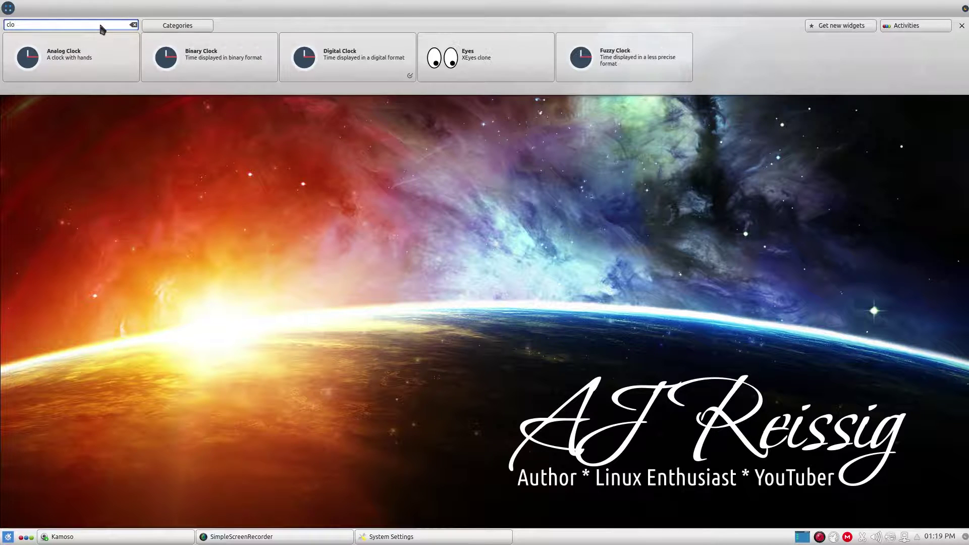
type("ck")
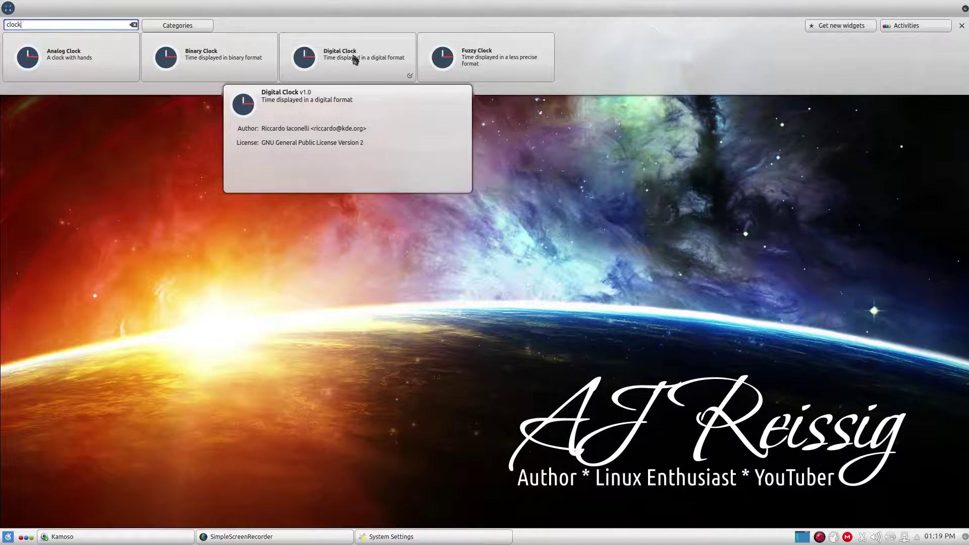
left_click_drag(355, 61, 381, 8)
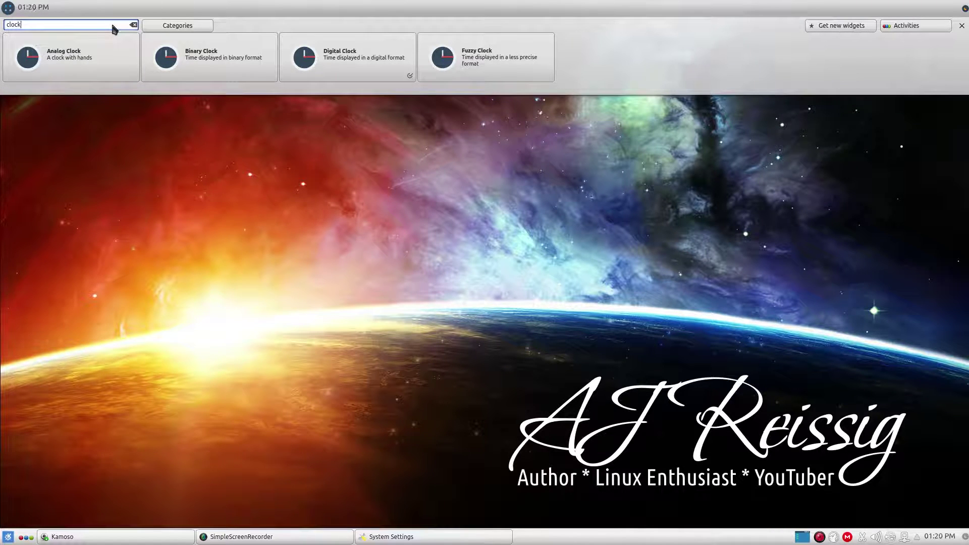
Search for and add System Tray and Icon-Only Task Manager to the top panel.
key("BackSpace")
key("BackSpace")
key("BackSpace")
key("BackSpace")
key("BackSpace")
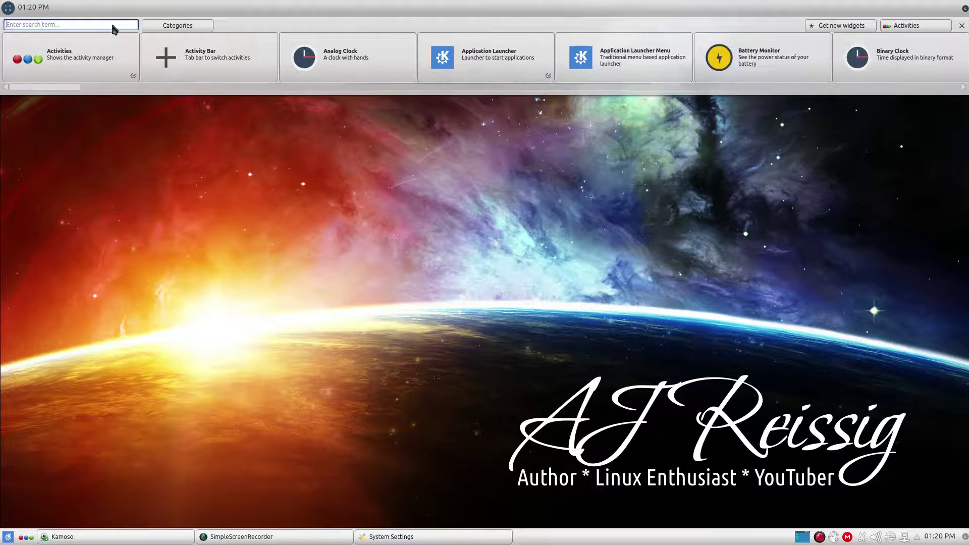
type("tray")
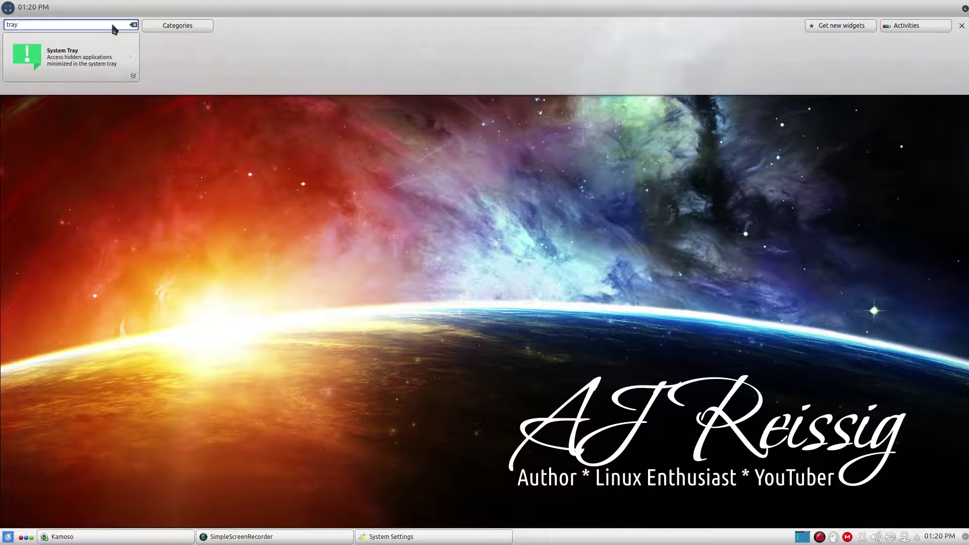
left_click_drag(97, 57, 146, 17)
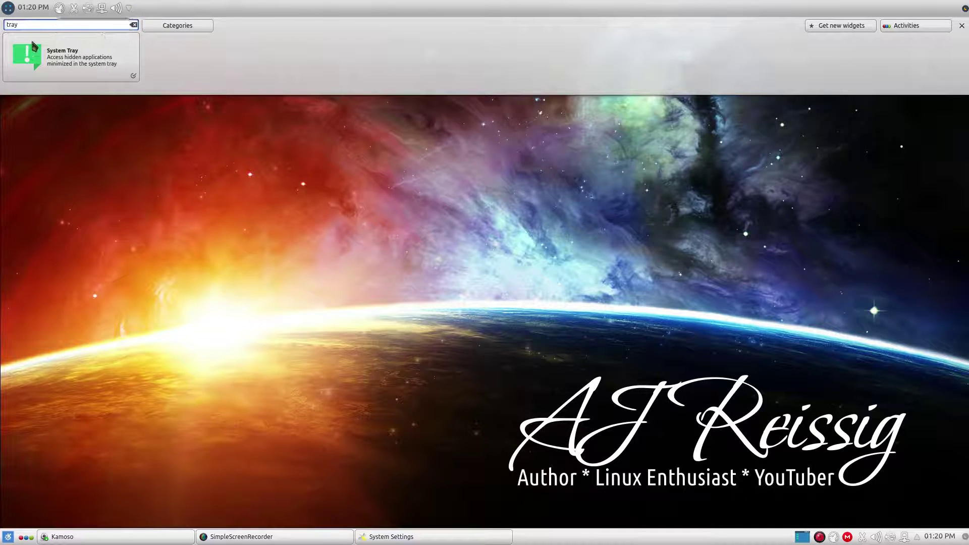
left_click(133, 26)
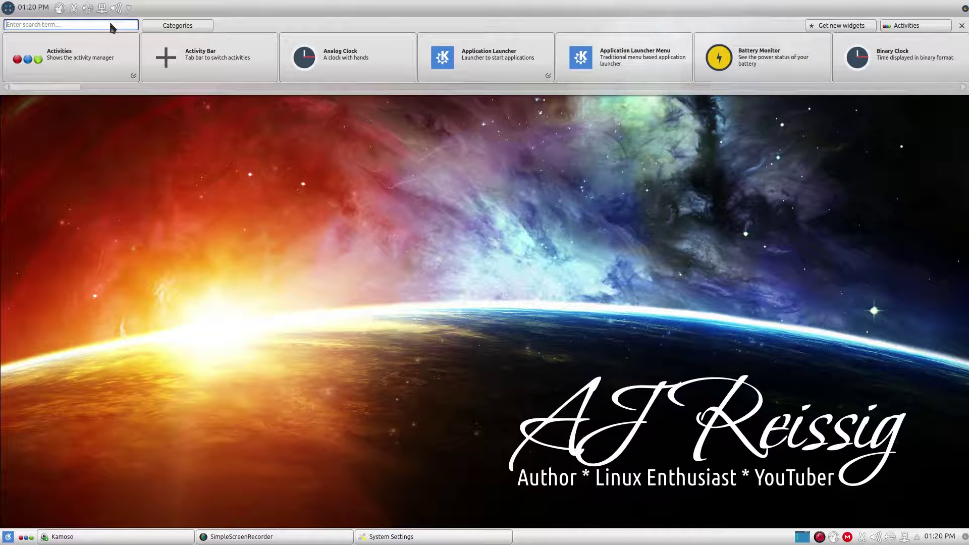
type("icon")
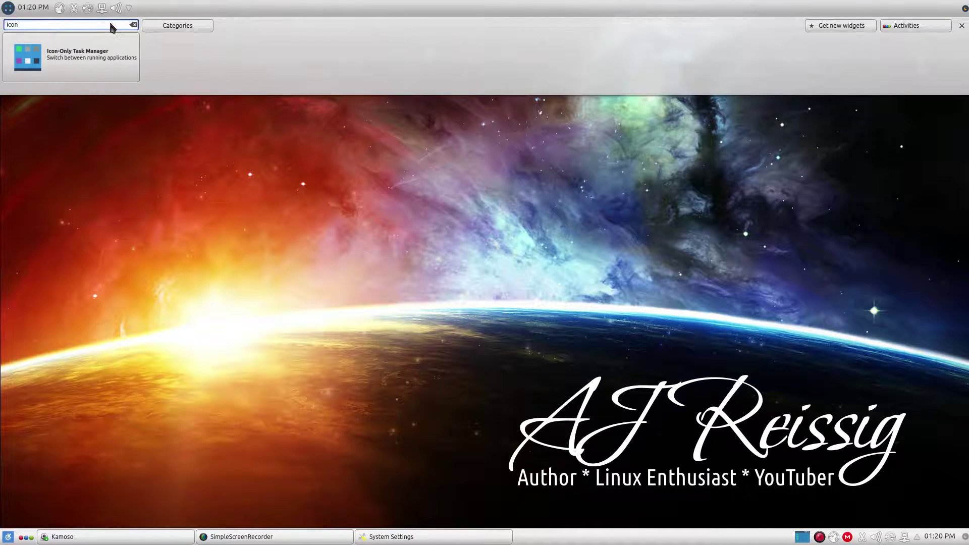
mouse_move(86, 62)
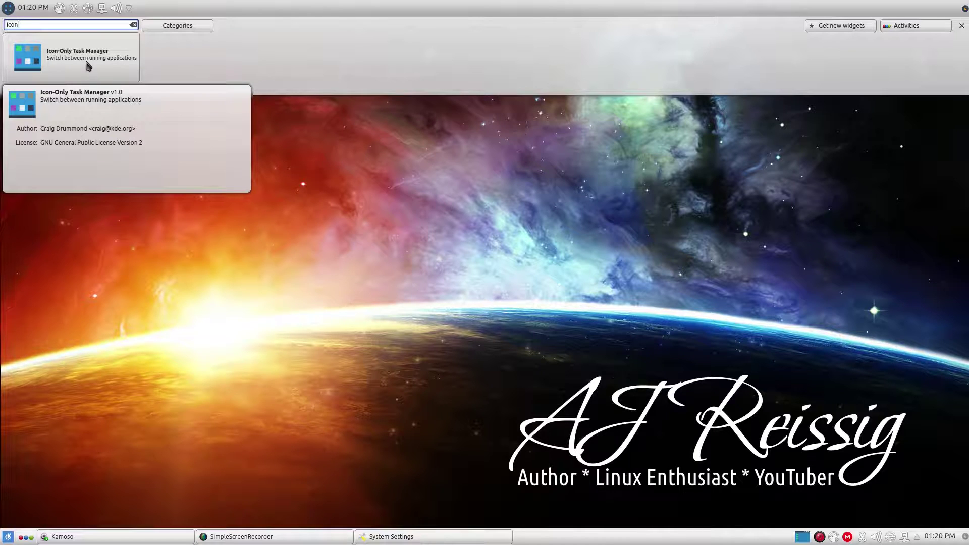
left_click_drag(84, 59, 43, 28)
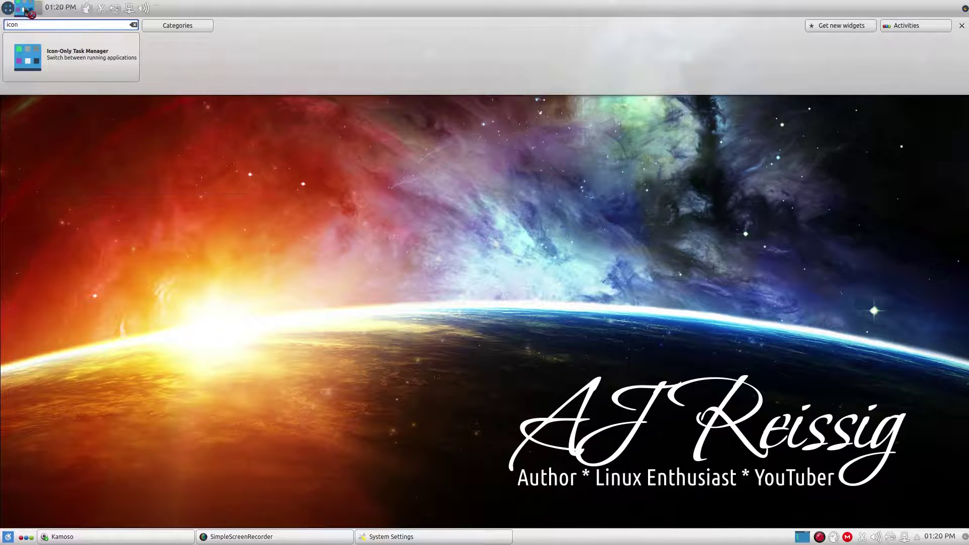
left_click_drag(25, 10, 27, 11)
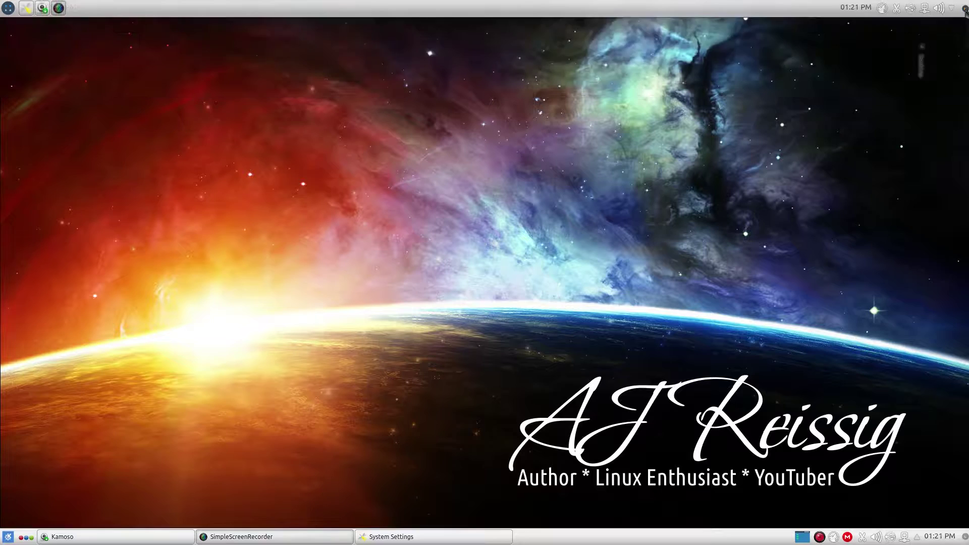
Add a spacer to the top panel and slide it left.
left_click(965, 8)
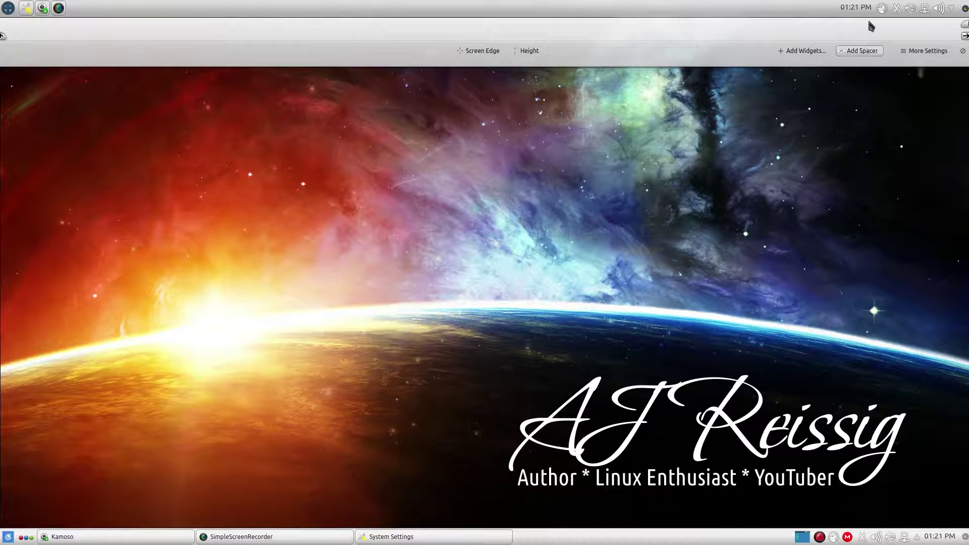
left_click(871, 53)
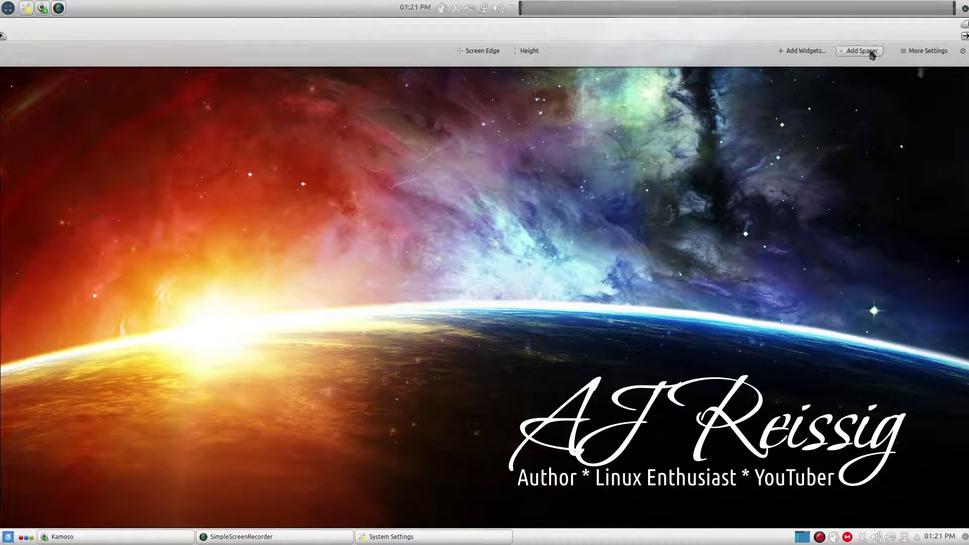
mouse_move(795, 20)
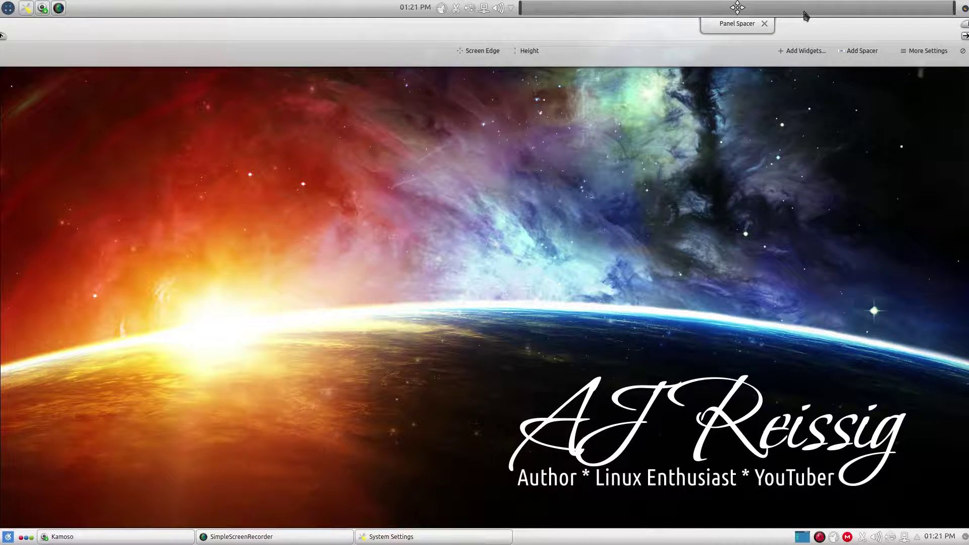
left_click_drag(737, 8, 753, 48)
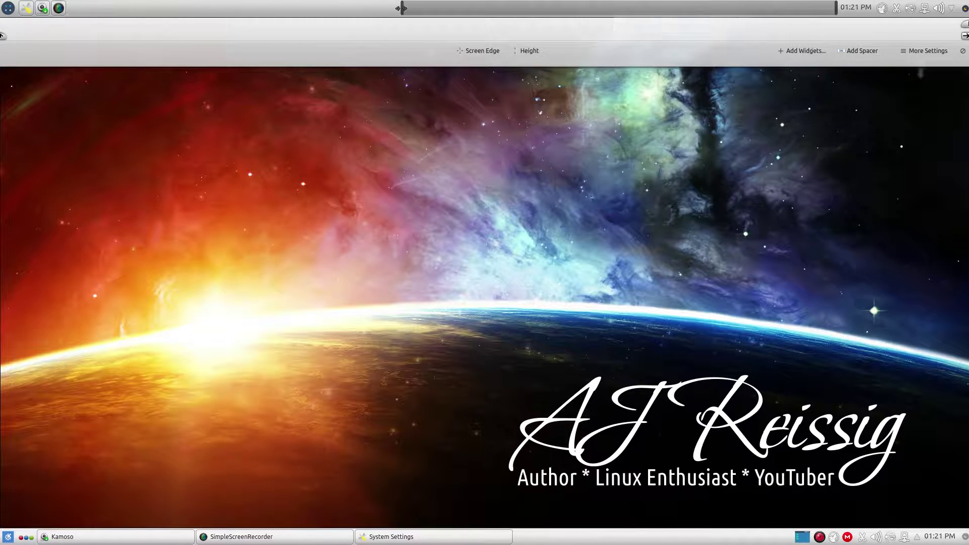
Resize the spacer, move the Digital Clock to the panel's centre, and finish panel editing.
left_click_drag(401, 8, 624, 15)
left_click_drag(730, 8, 760, 22)
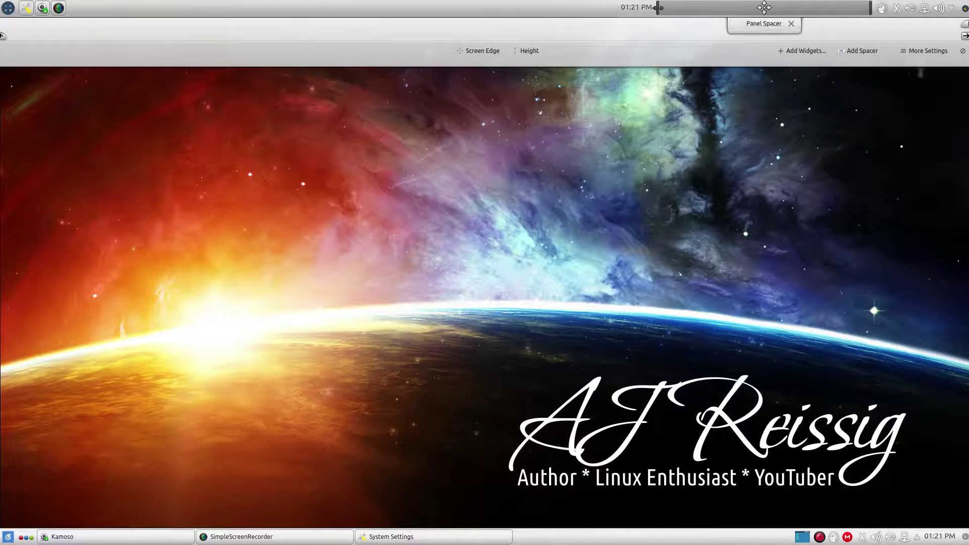
left_click_drag(657, 7, 510, 7)
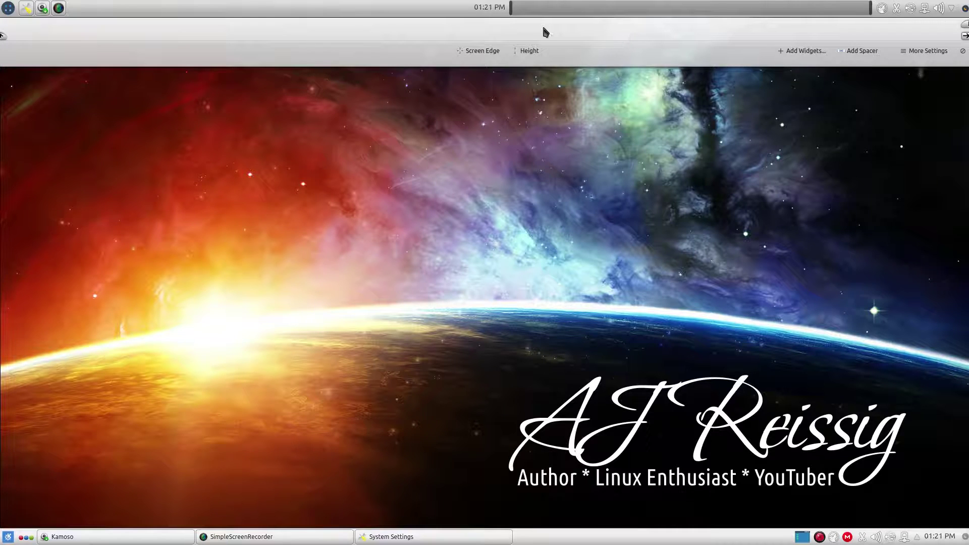
mouse_move(489, 7)
left_mouse_down()
mouse_move(587, 36)
mouse_move(475, 13)
mouse_move(485, 9)
left_mouse_up()
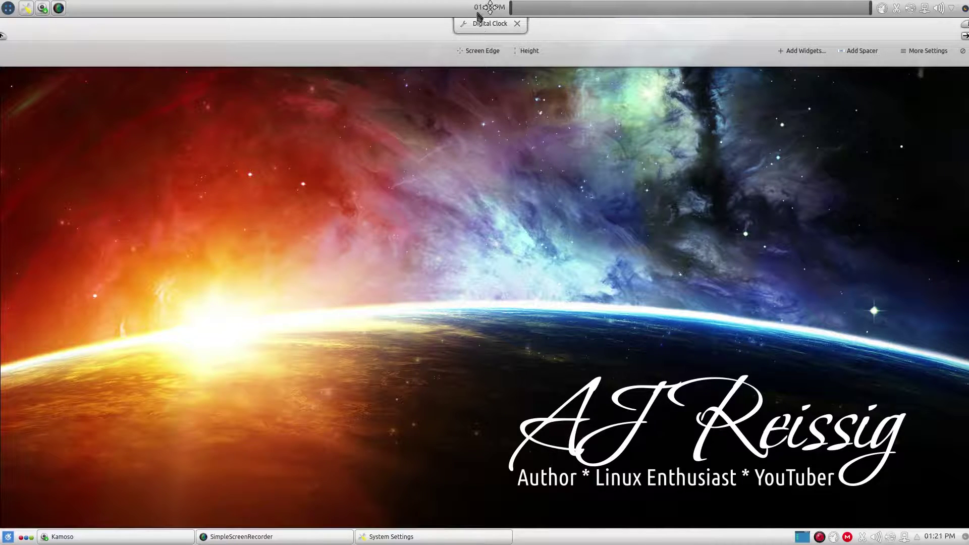
left_click(965, 8)
left_click(482, 11)
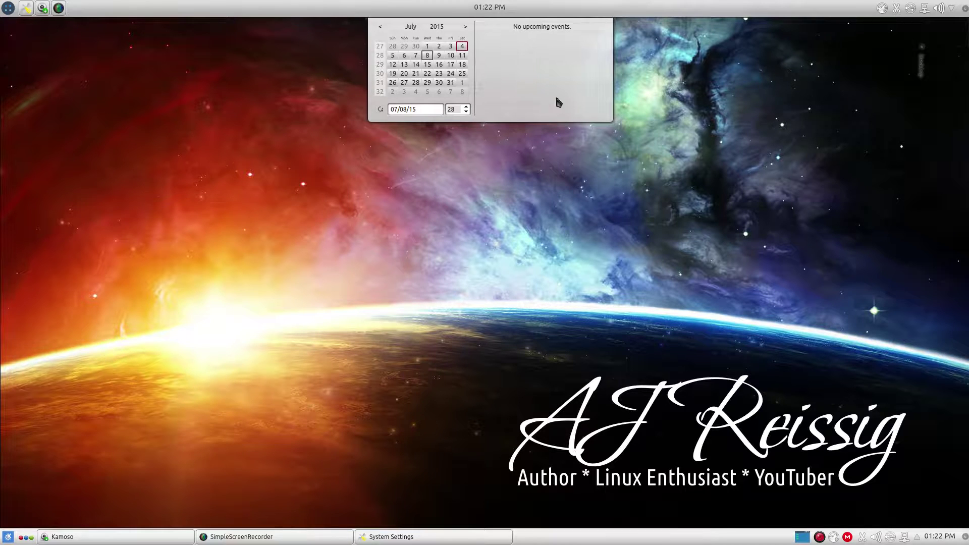
left_click(495, 11)
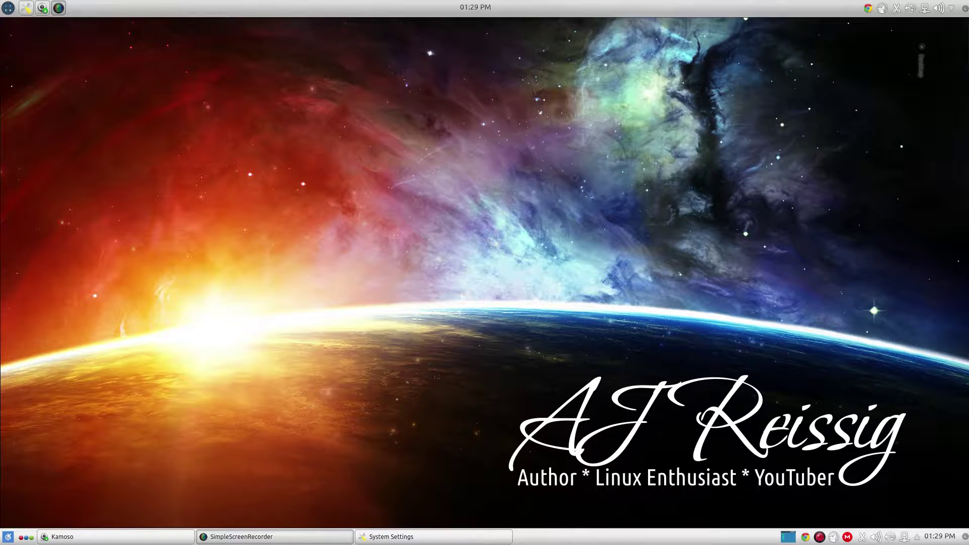
Open the application launcher, then close it again.
mouse_move(59, 7)
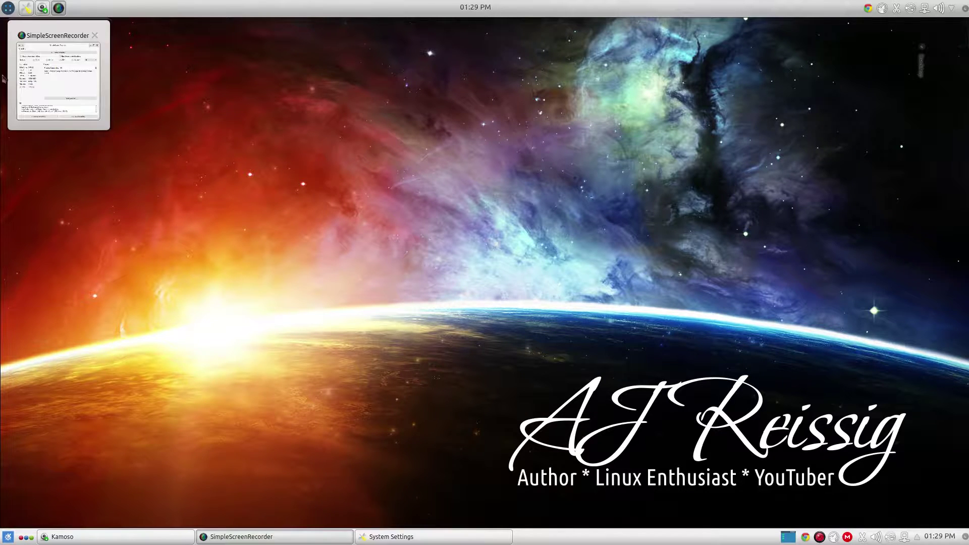
left_click(8, 7)
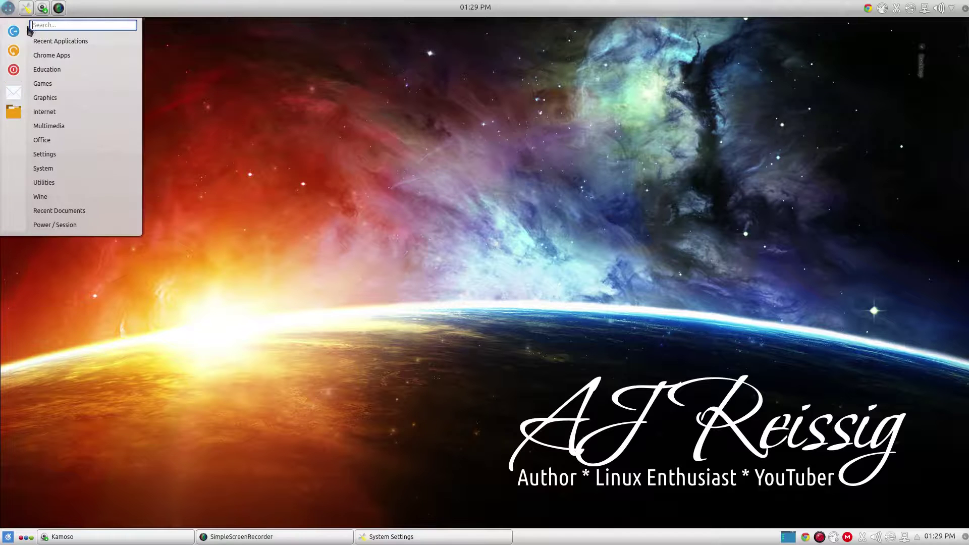
mouse_move(60, 41)
left_click(171, 153)
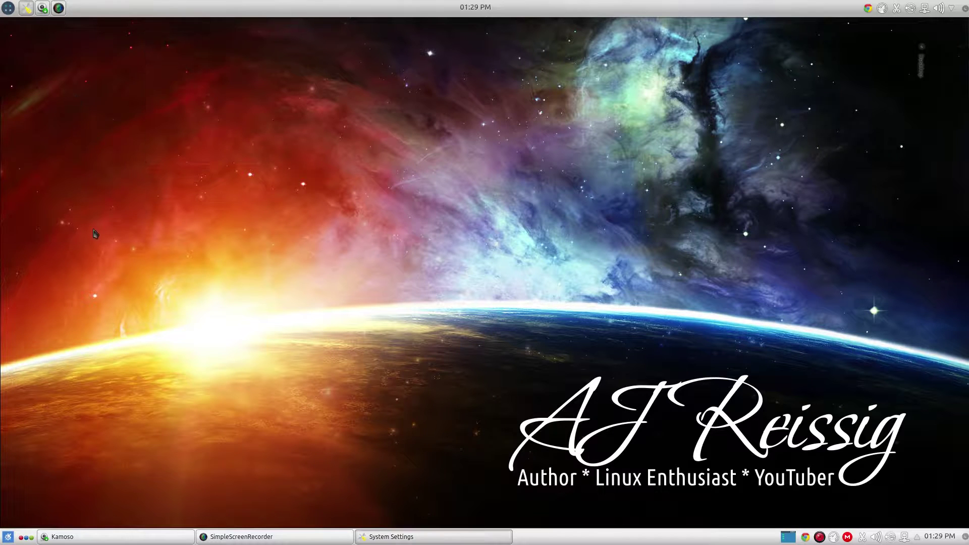
Assign Alt+F1 as the Homerun Kicker launcher's keyboard shortcut and apply it.
right_click(6, 11)
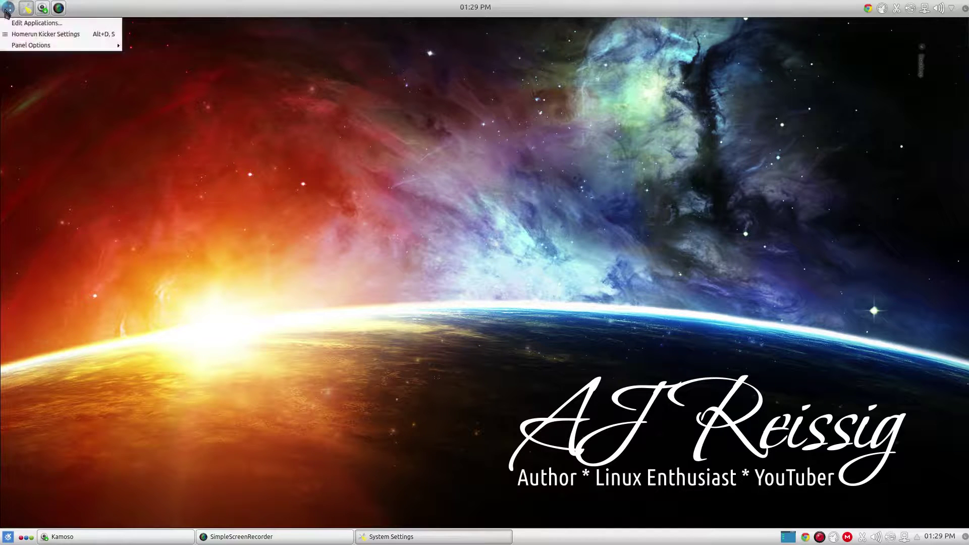
left_click(30, 35)
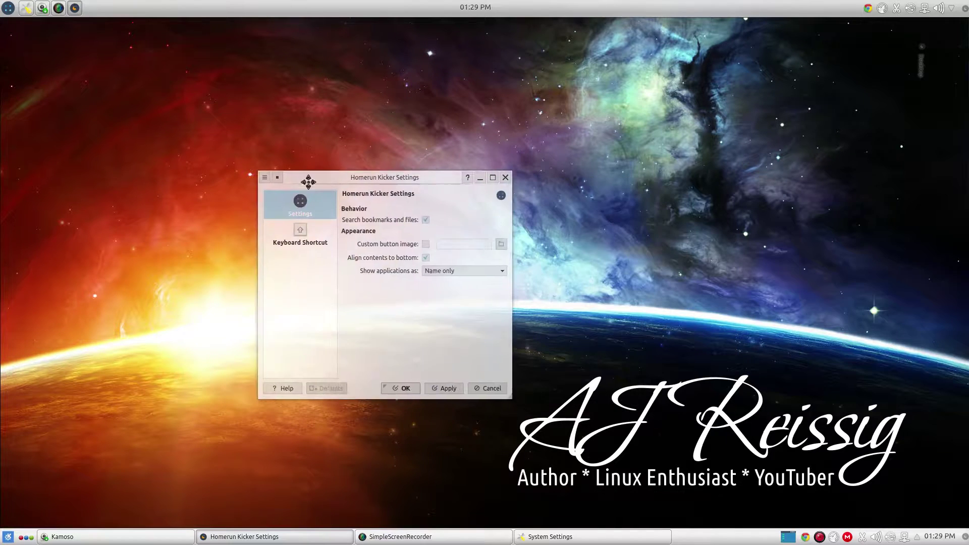
left_click(238, 233)
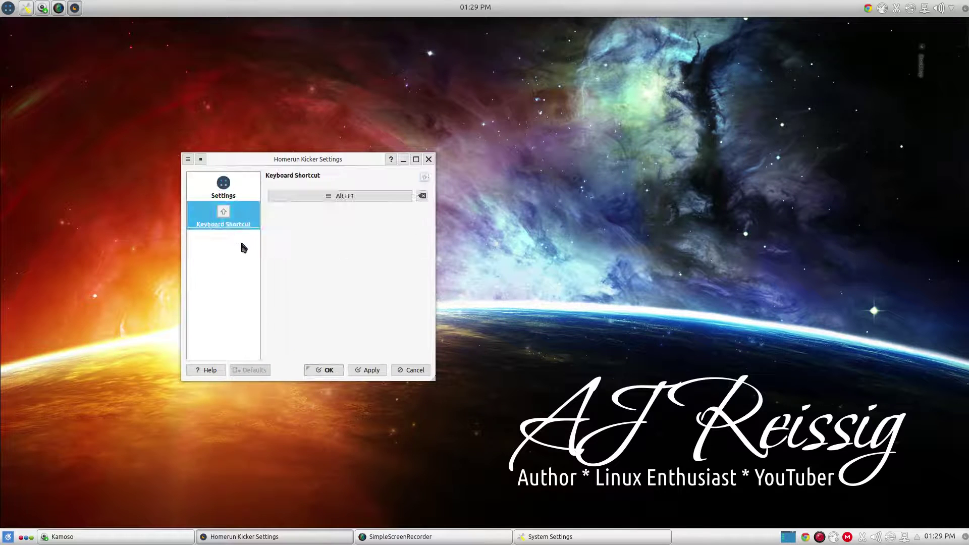
left_click(324, 197)
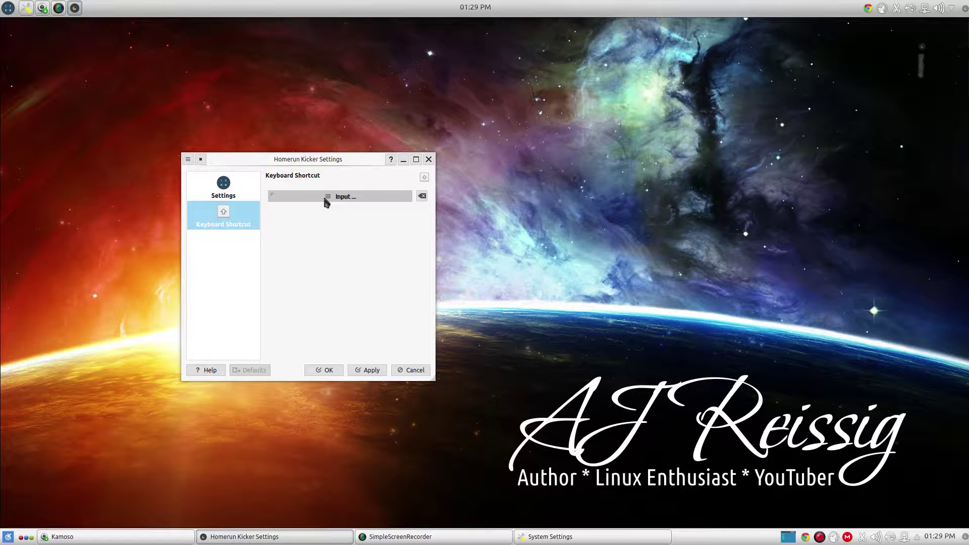
key("alt+F1")
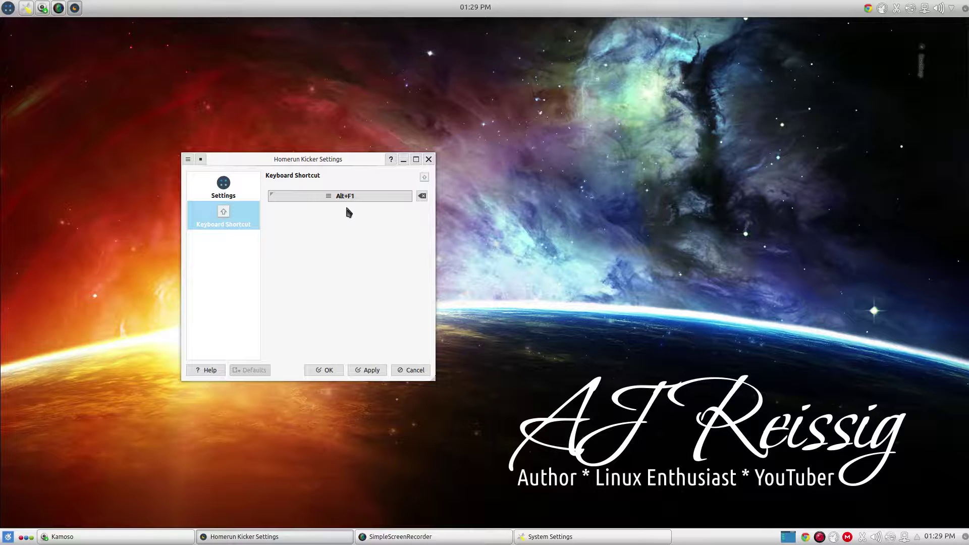
left_click(364, 371)
left_click(324, 371)
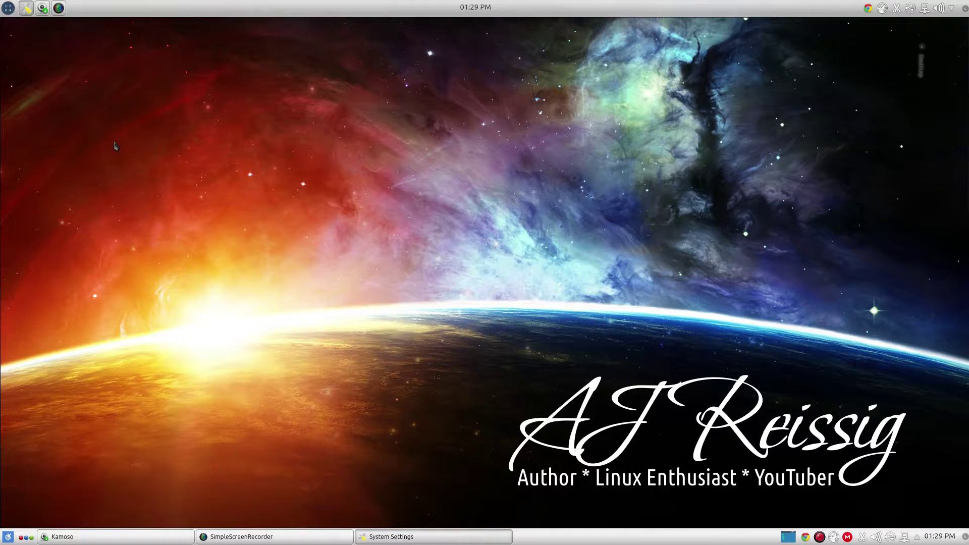
Test the Alt+F1 shortcut by toggling the launcher open and closed several times.
key("alt+F1")
mouse_move(114, 145)
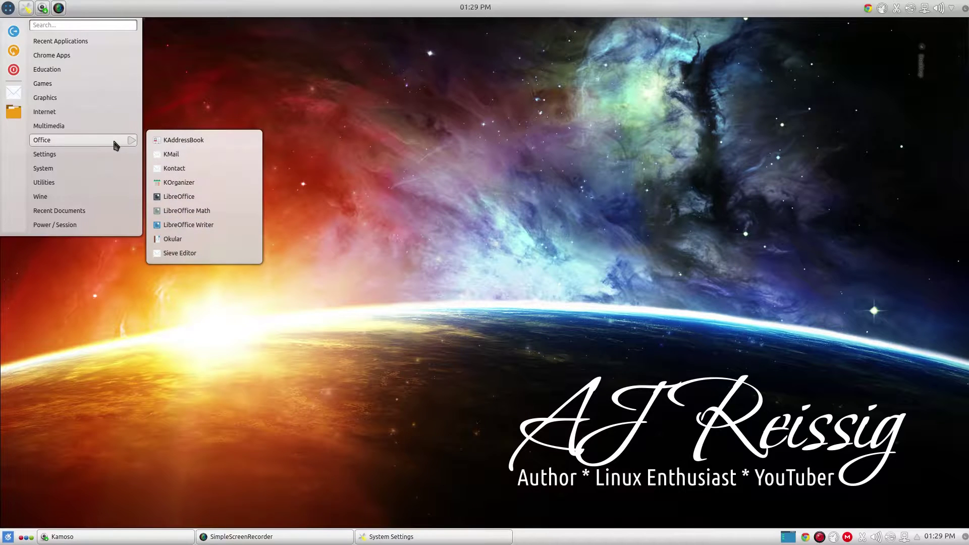
key("Escape")
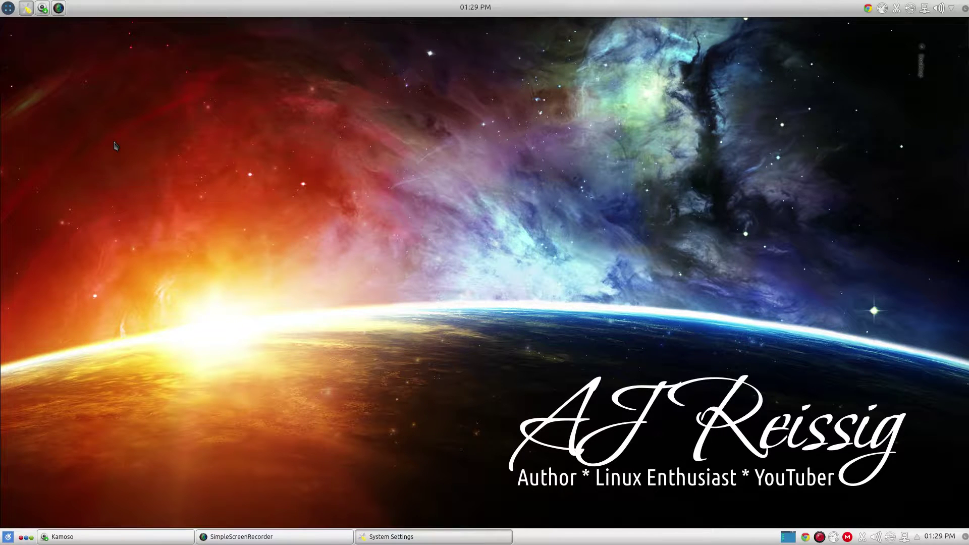
key("alt+F1")
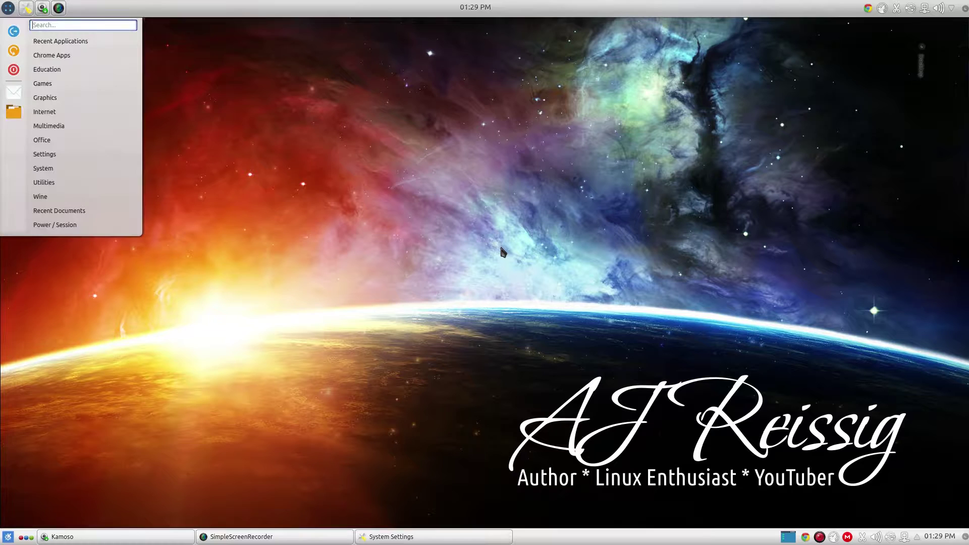
key("Escape")
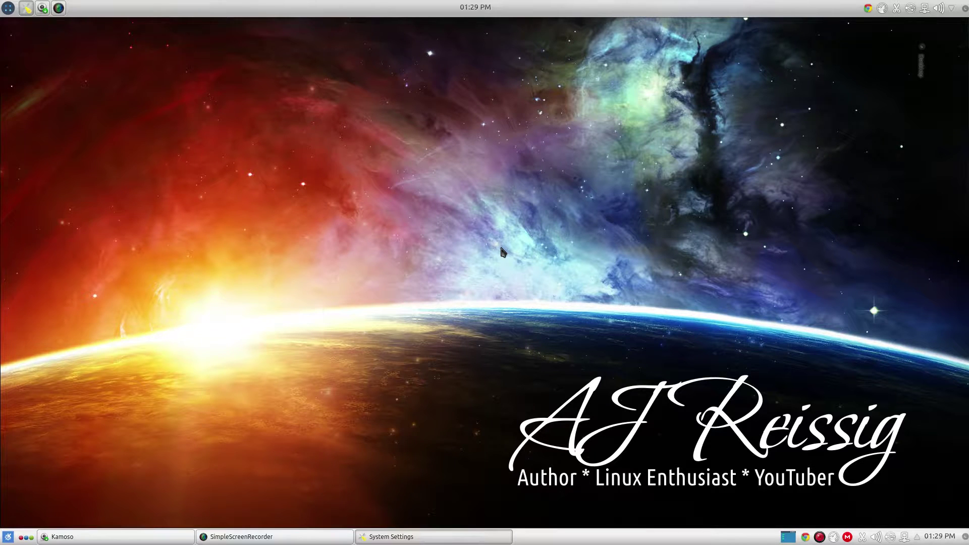
key("alt+F1")
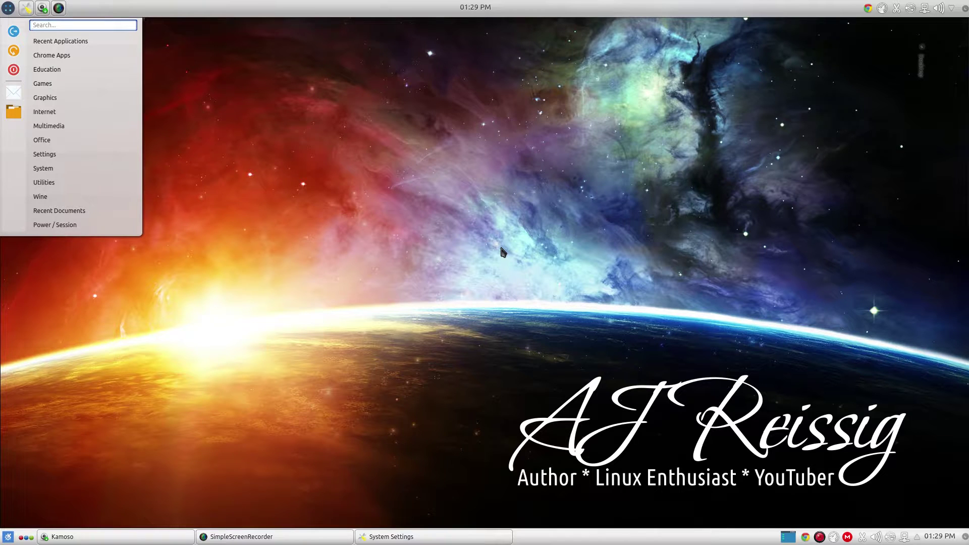
key("Escape")
key("alt+F1")
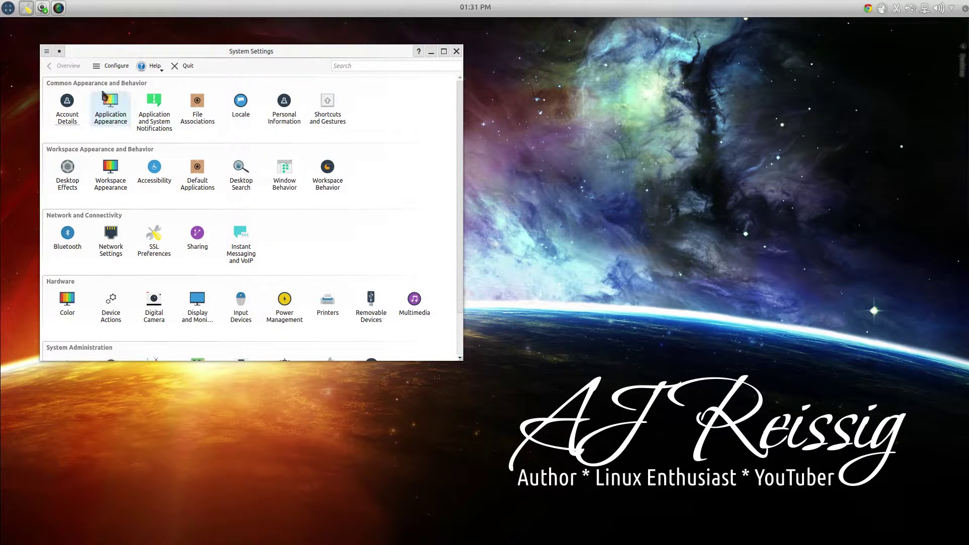
mouse_move(251, 101)
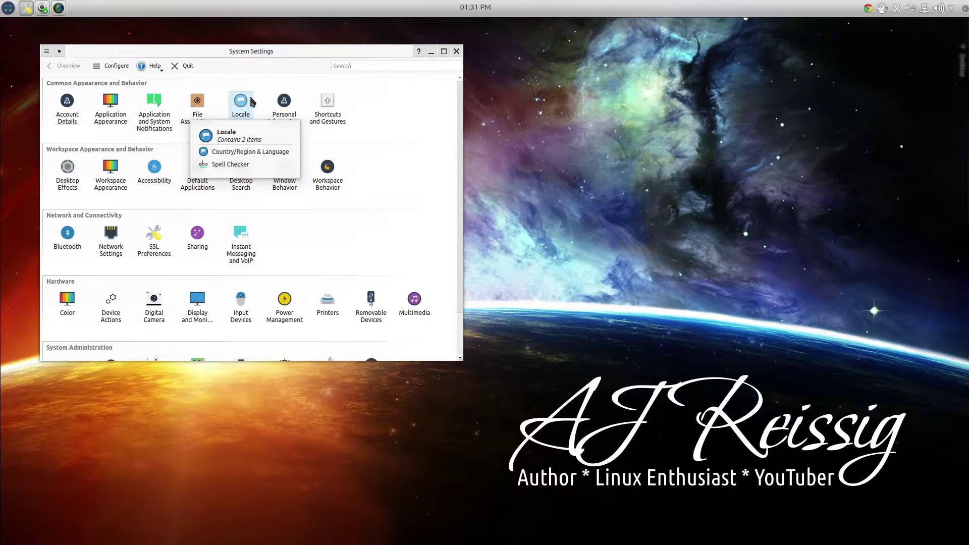
key("alt+F1")
type("kden")
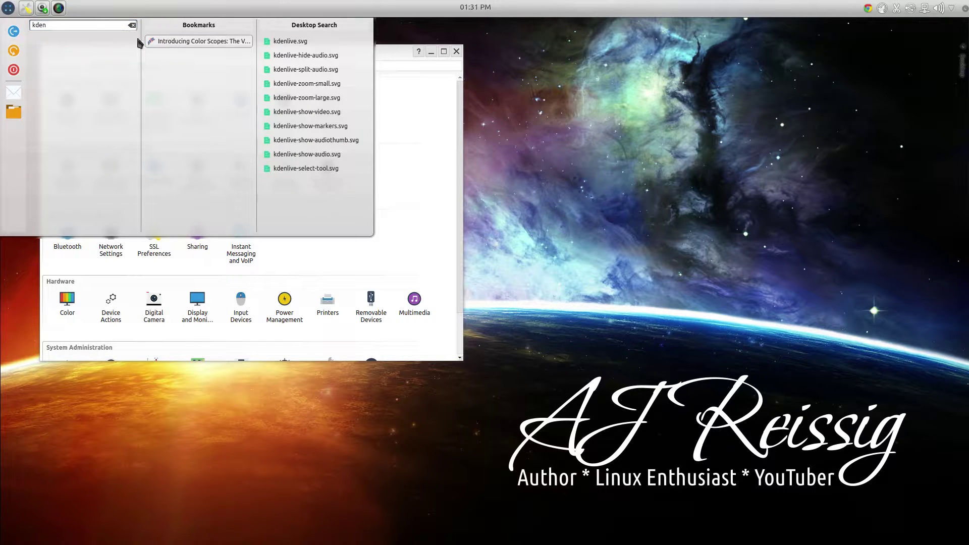
left_click(92, 27)
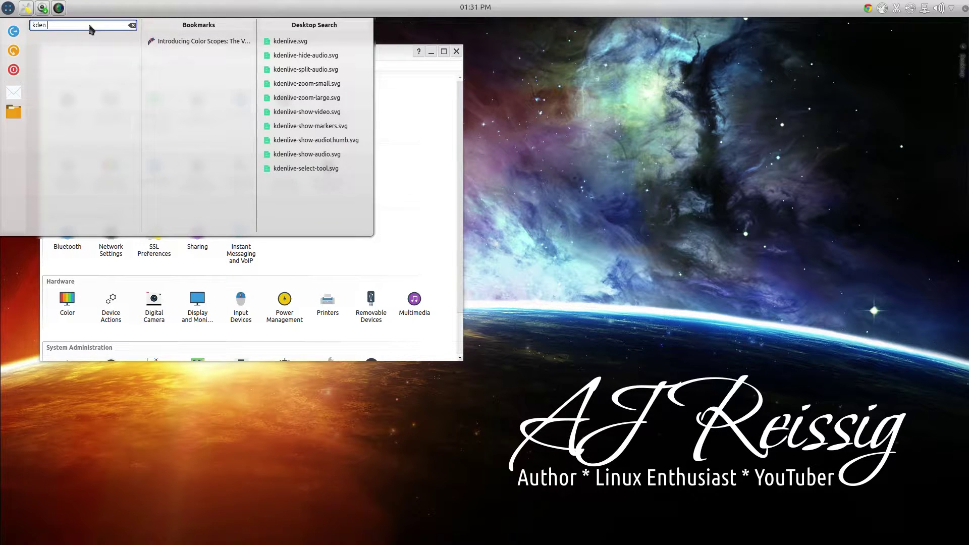
left_click(74, 41)
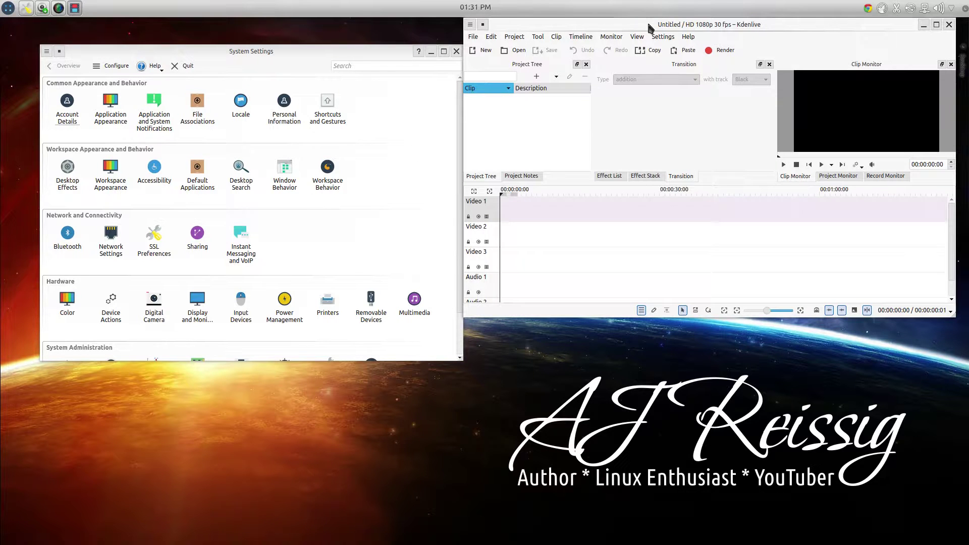
left_click_drag(651, 24, 352, 123)
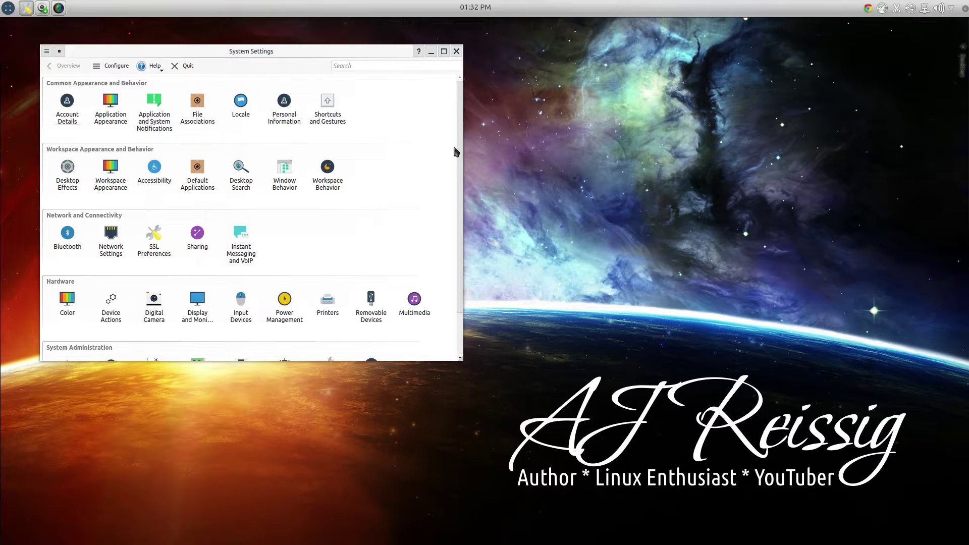
Move the System Settings window slightly up and to the left.
left_click_drag(368, 55, 347, 42)
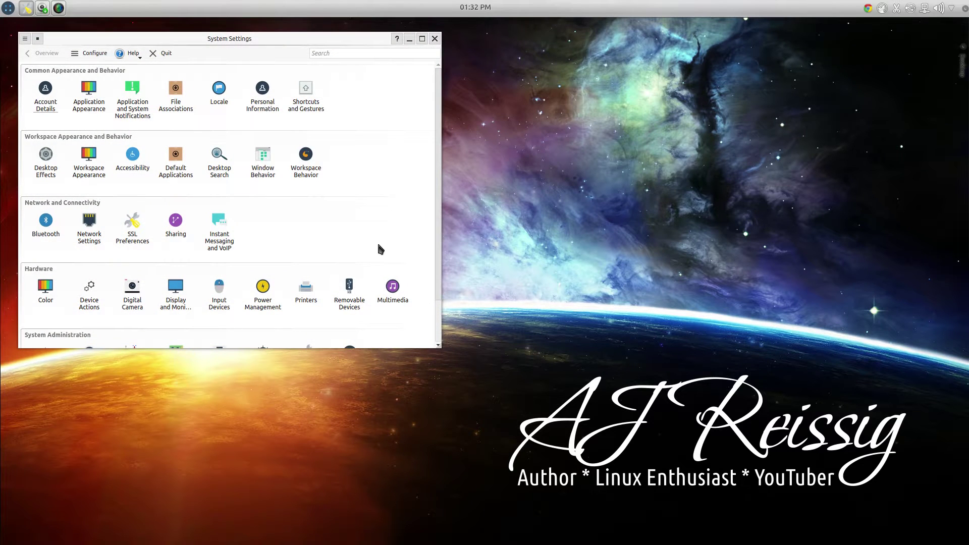